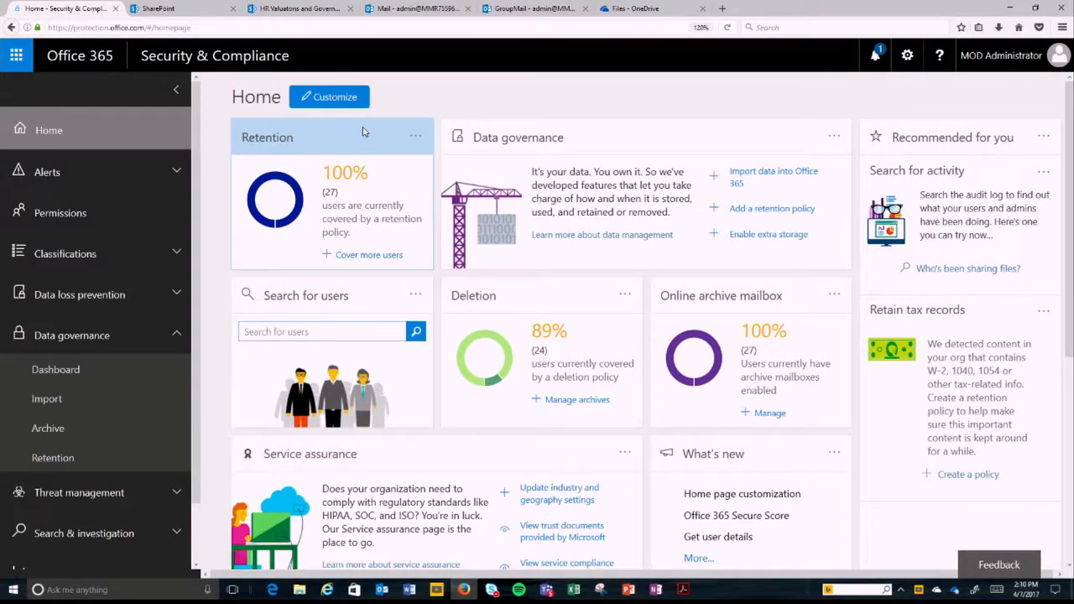
Step: Look over the home dashboard and alert options, and open the Permissions page
scroll(365, 134, "down", 7)
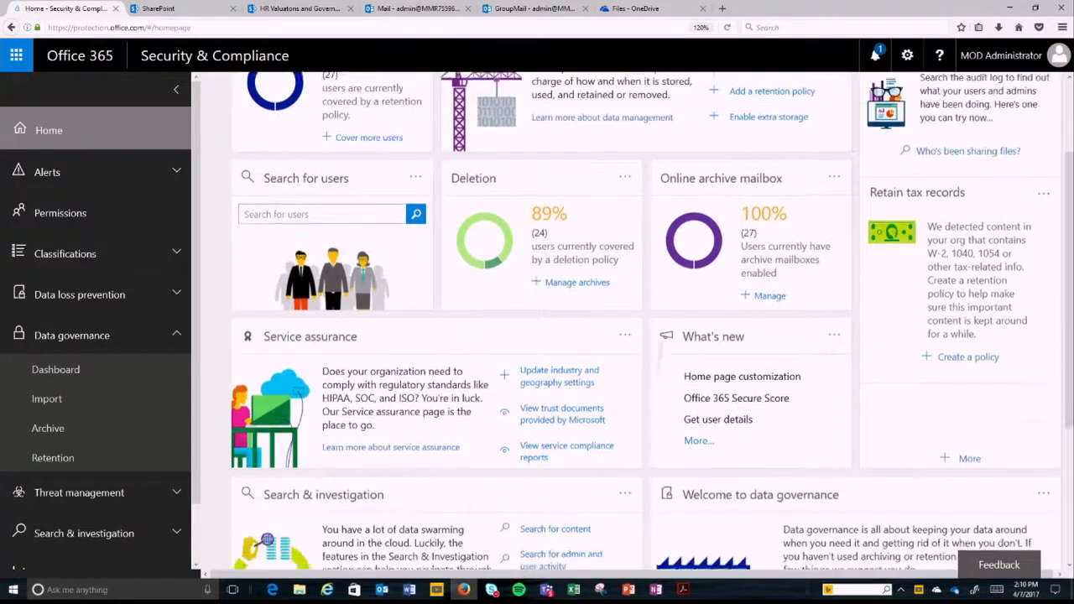
scroll(537, 318, "up", 7)
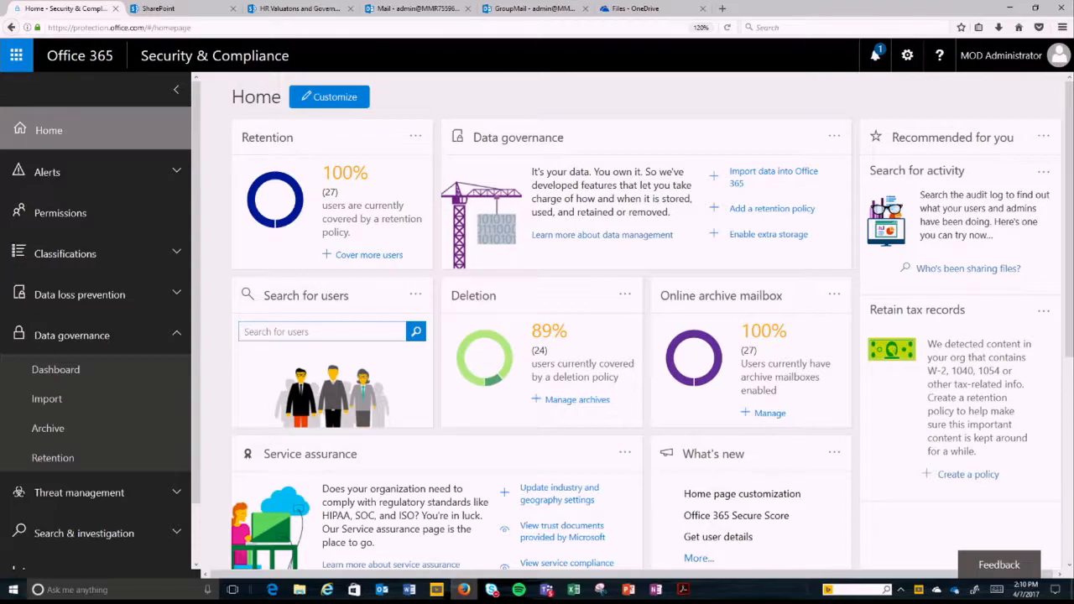
left_click(176, 176)
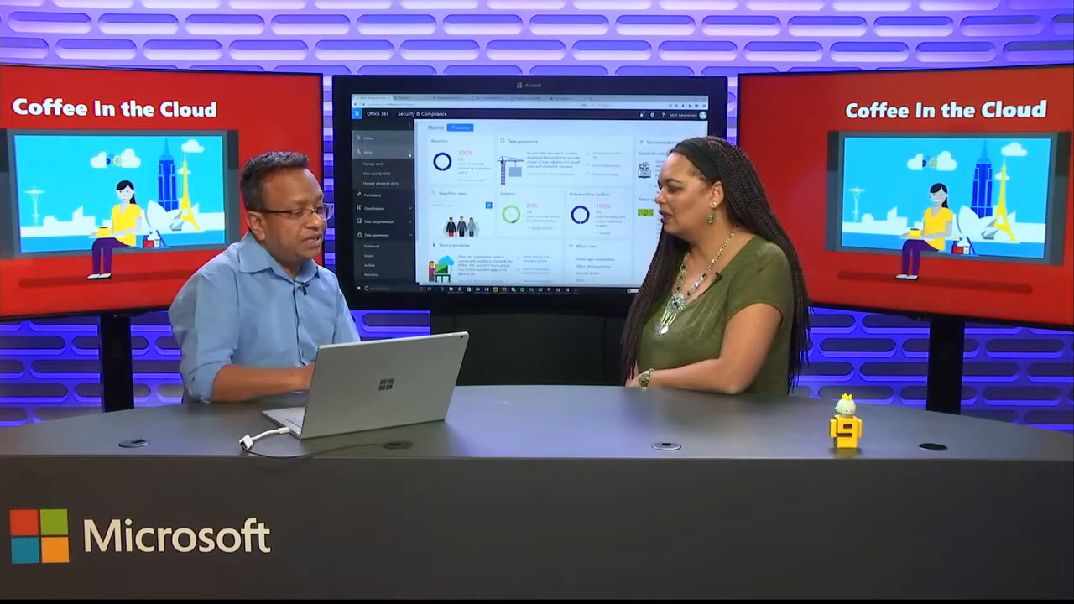
left_click(104, 308)
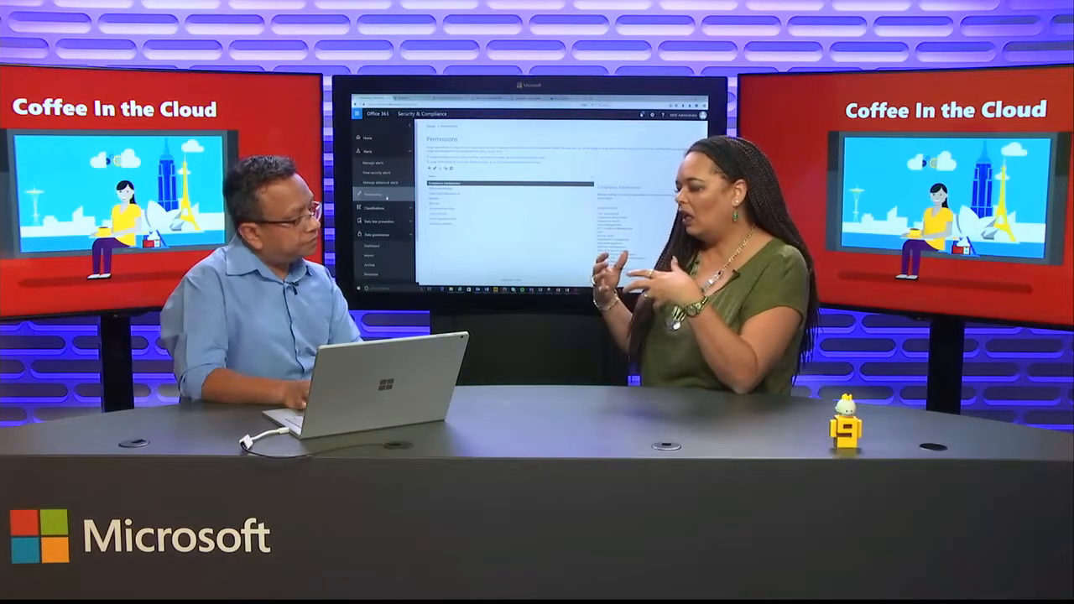
Step: Examine the navigation options under Data loss prevention, Threat management, Search & investigation and Reports
scroll(386, 197, "down", 3)
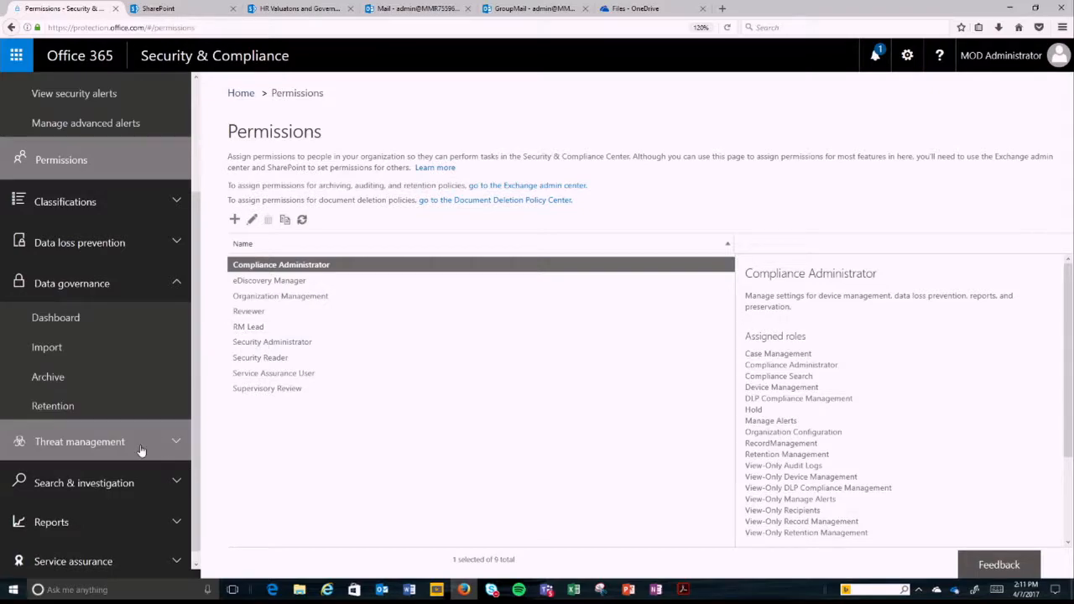
left_click(147, 244)
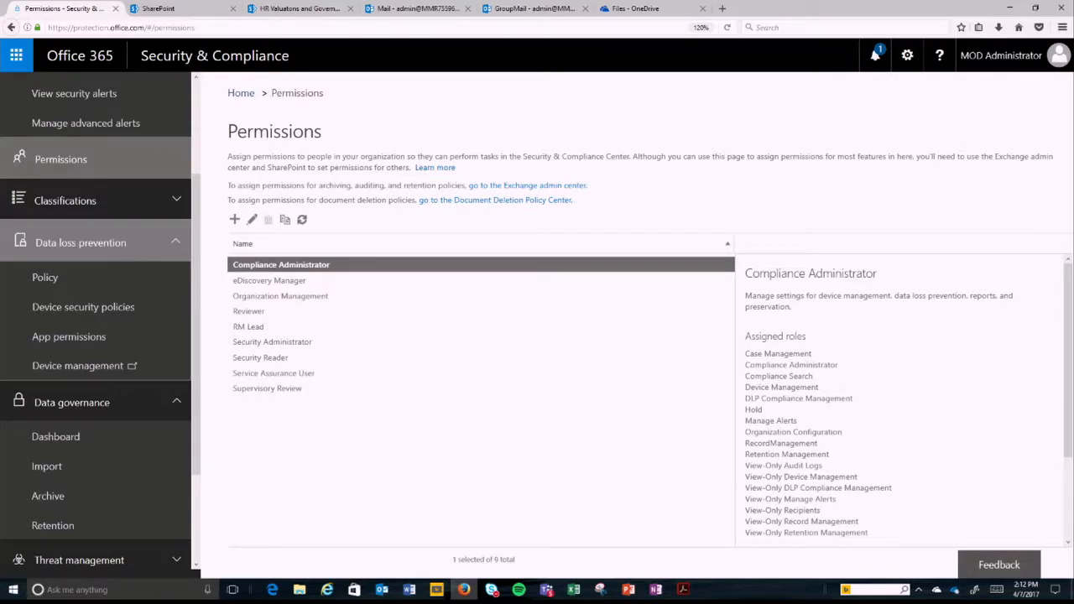
scroll(147, 248, "down", 3)
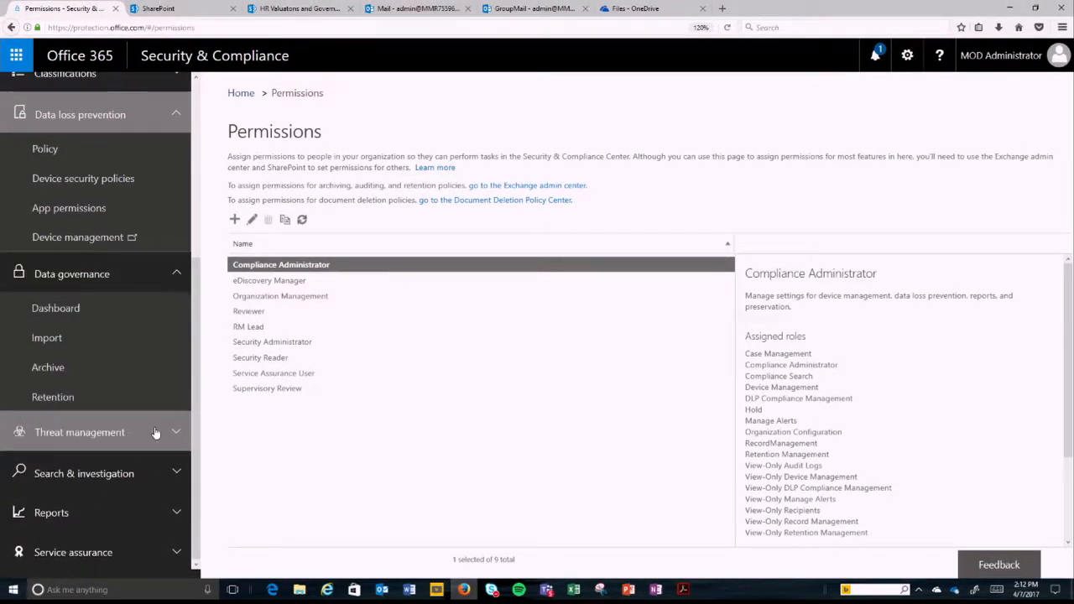
left_click(155, 429)
scroll(155, 432, "down", 3)
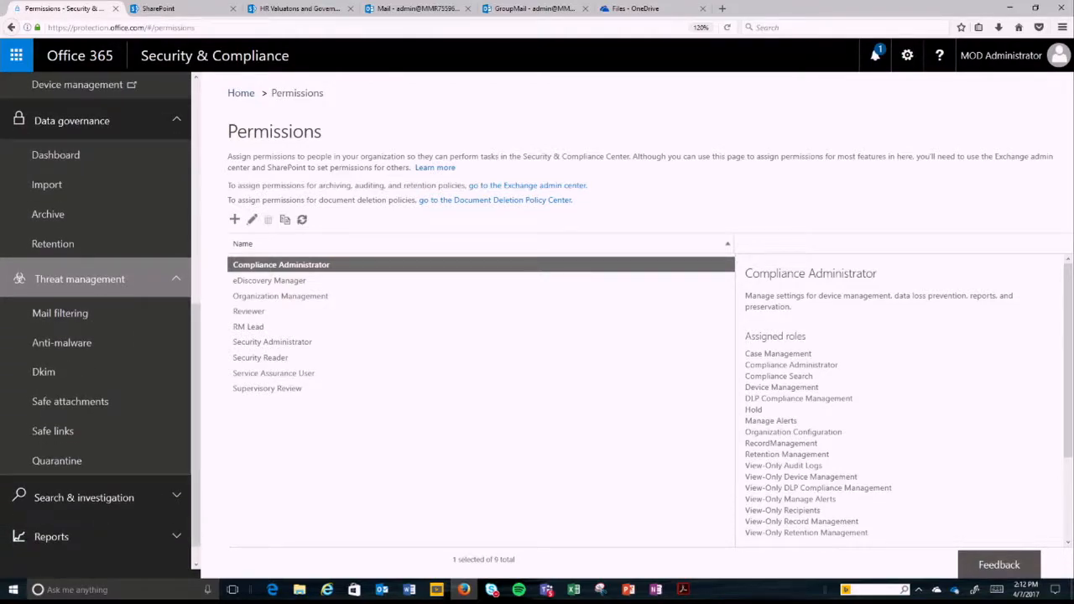
scroll(139, 470, "down", 1)
left_click(138, 473)
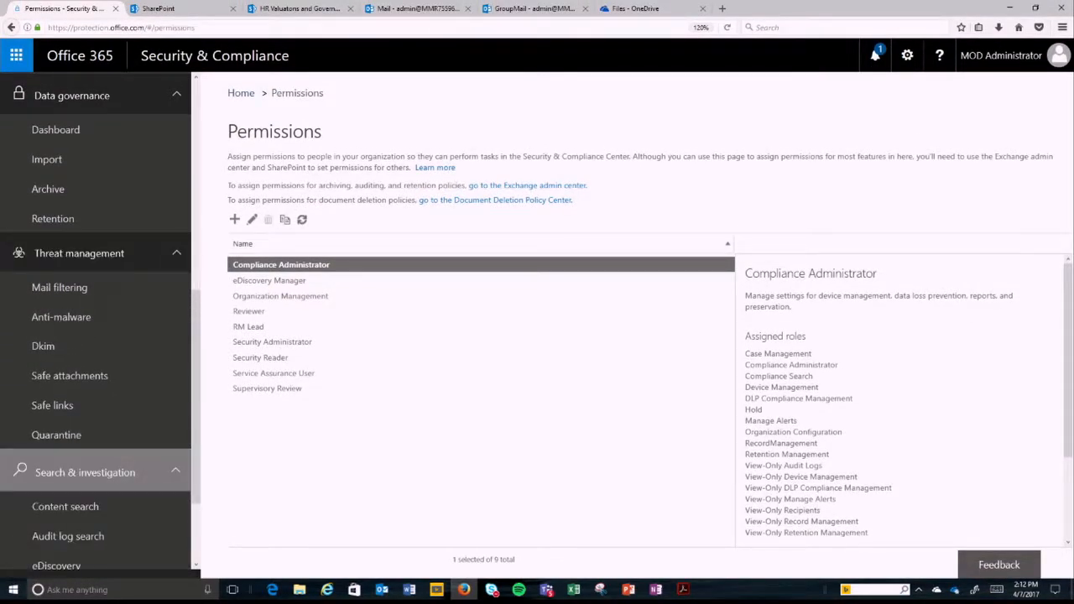
scroll(101, 419, "down", 3)
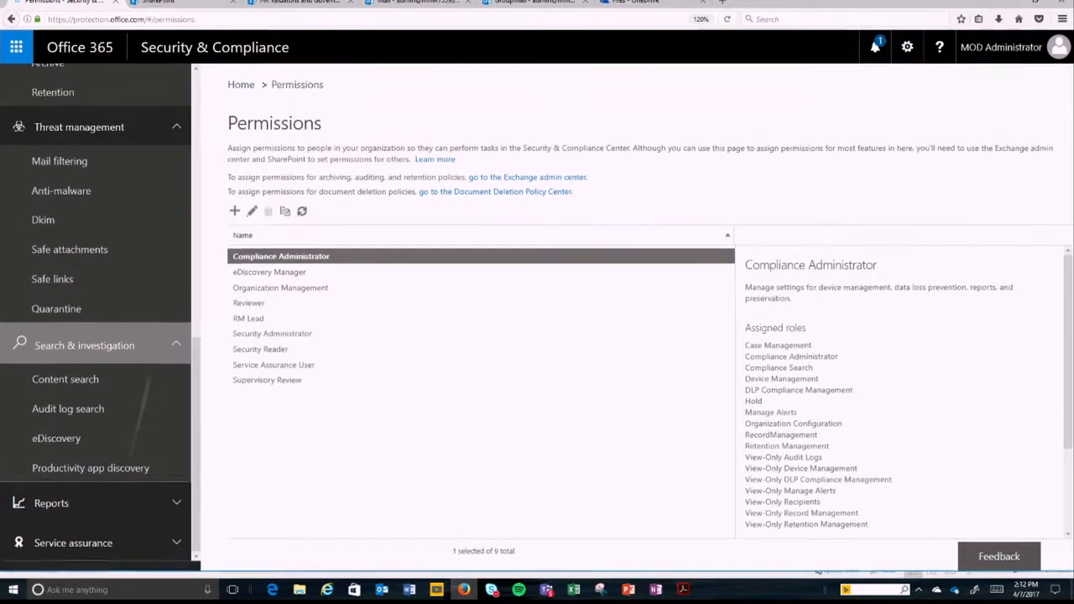
left_click(175, 511)
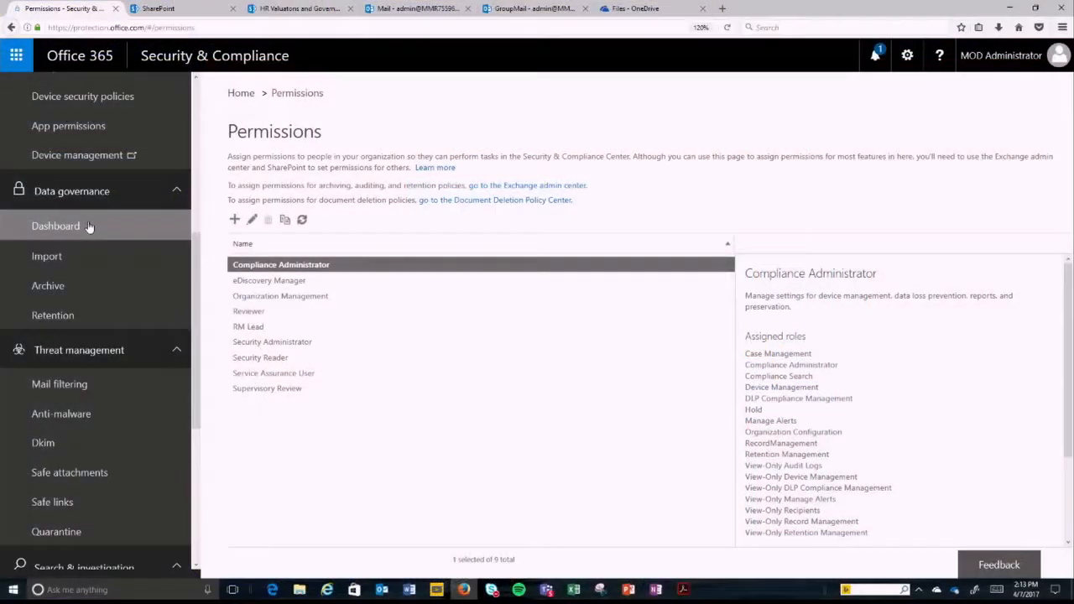
Step: Open the Data governance dashboard and examine the recommended Retain tax records policy without creating it
left_click(89, 227)
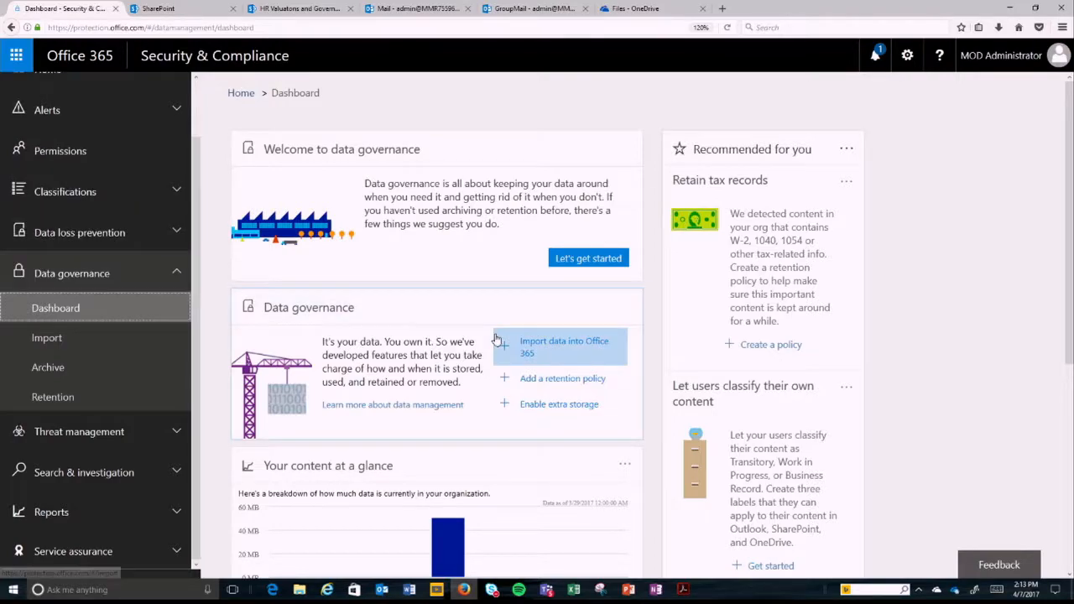
left_click(771, 351)
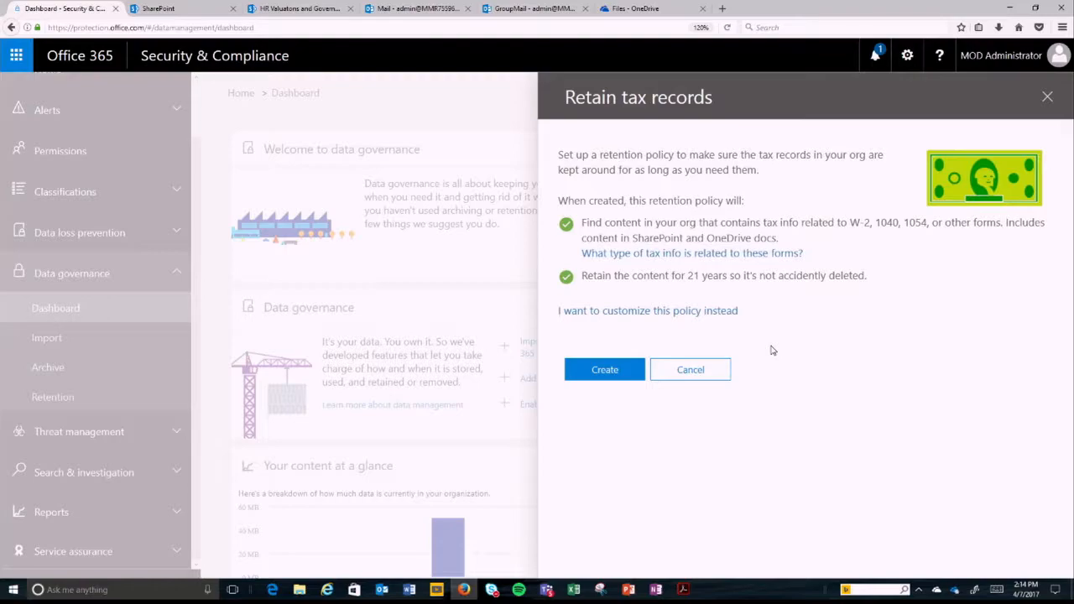
left_click(695, 373)
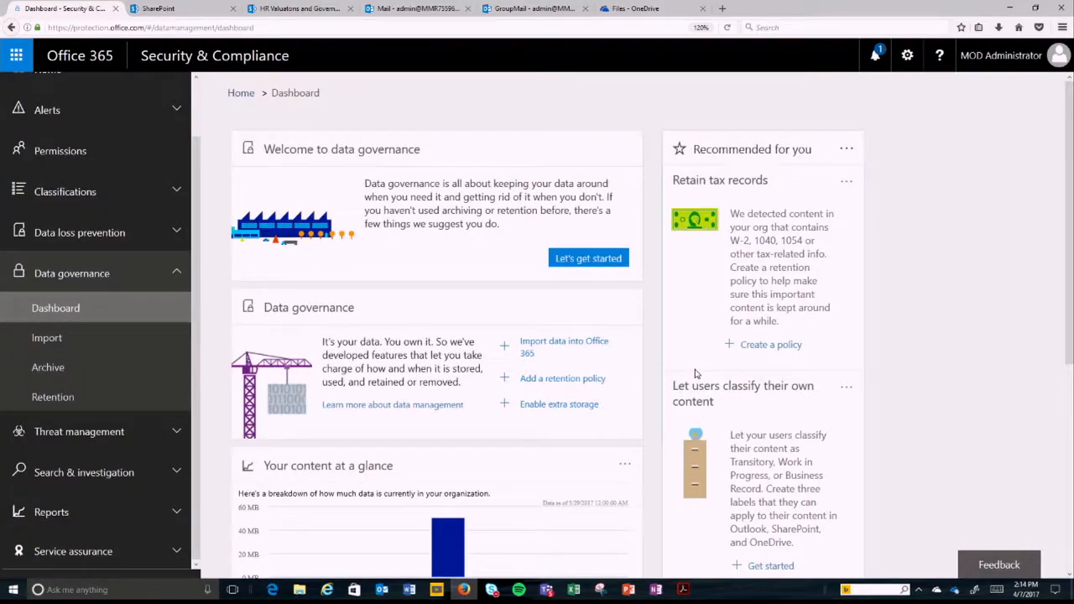
Step: Examine the recommended labels for letting users classify their own content, and dismiss the recommendation without creating them
scroll(695, 373, "down", 3)
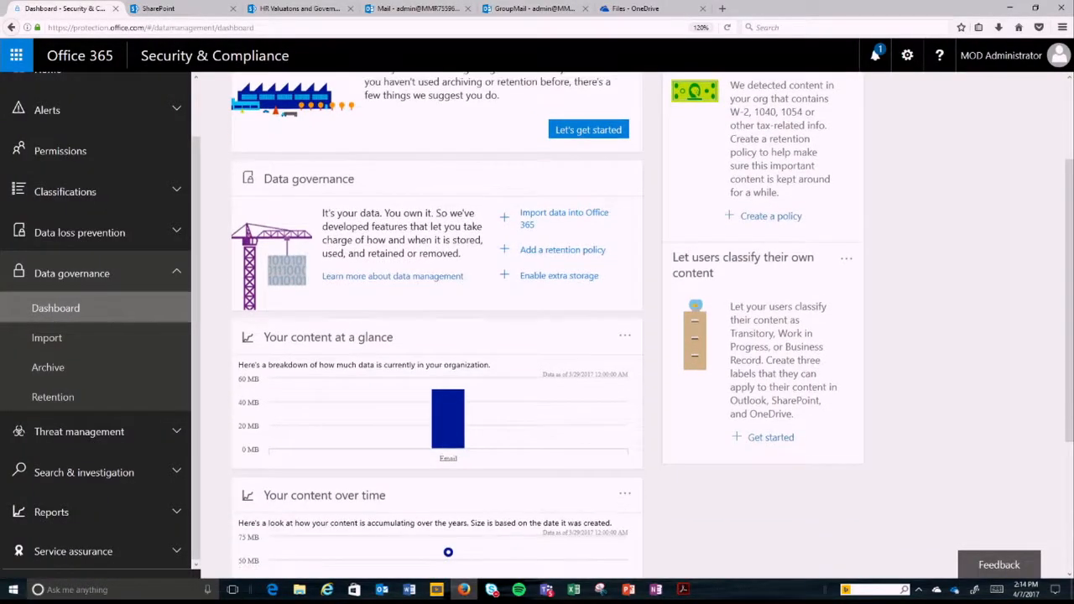
left_click(790, 446)
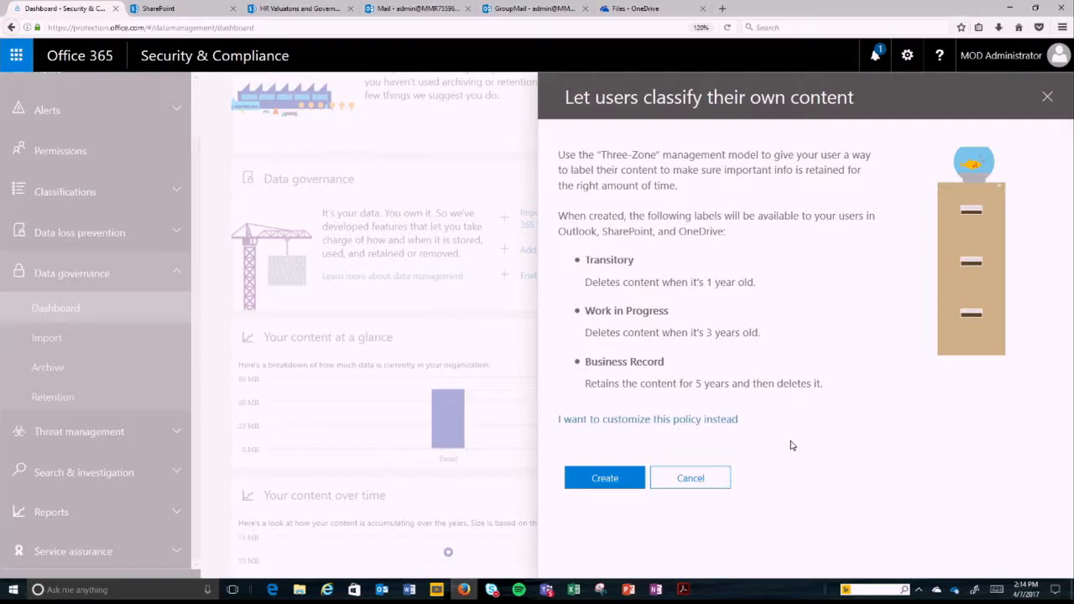
left_click(701, 478)
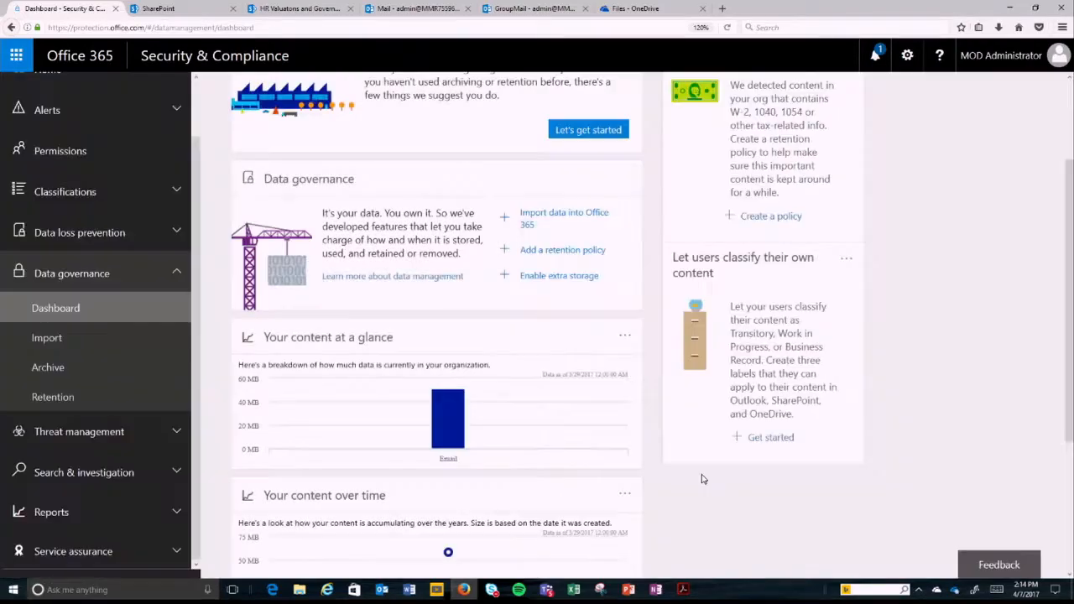
Step: Start a new retention policy named "General Files" from the Retention page and proceed to its settings
left_click(100, 401)
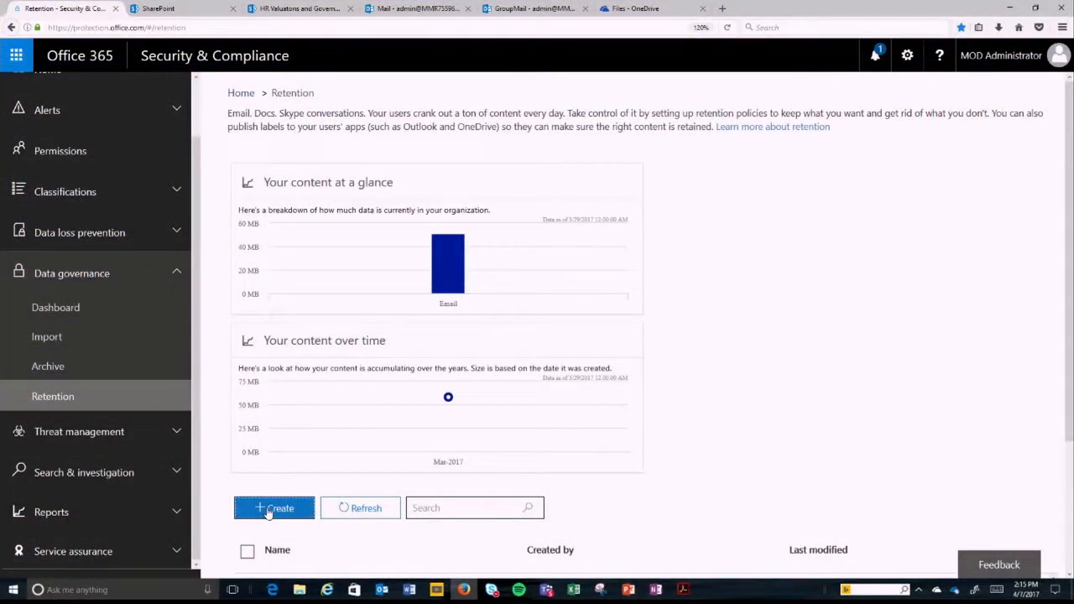
left_click(269, 509)
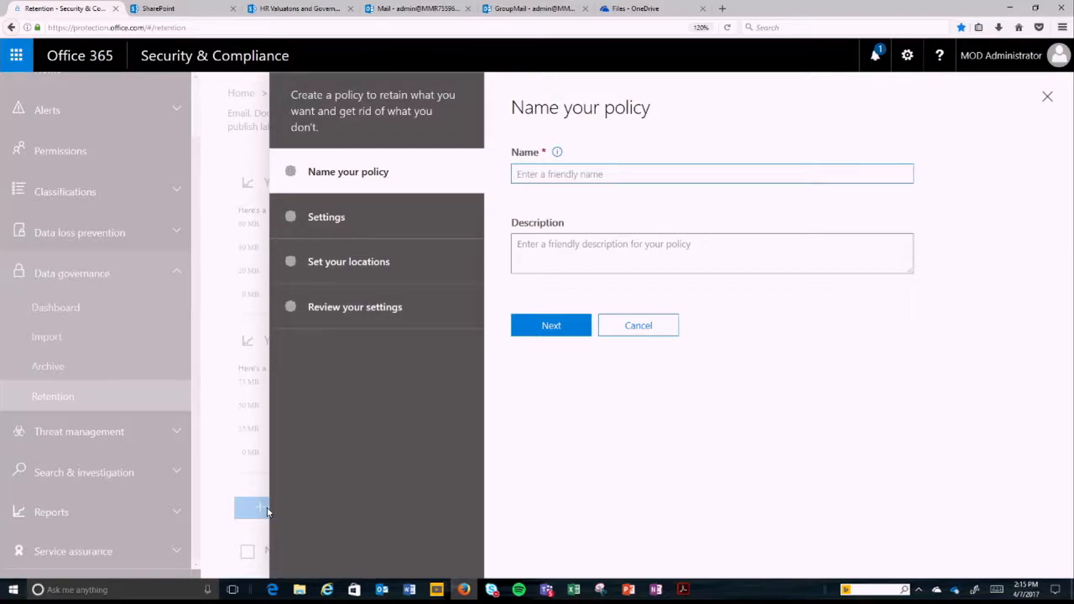
type("General Files")
left_click(551, 325)
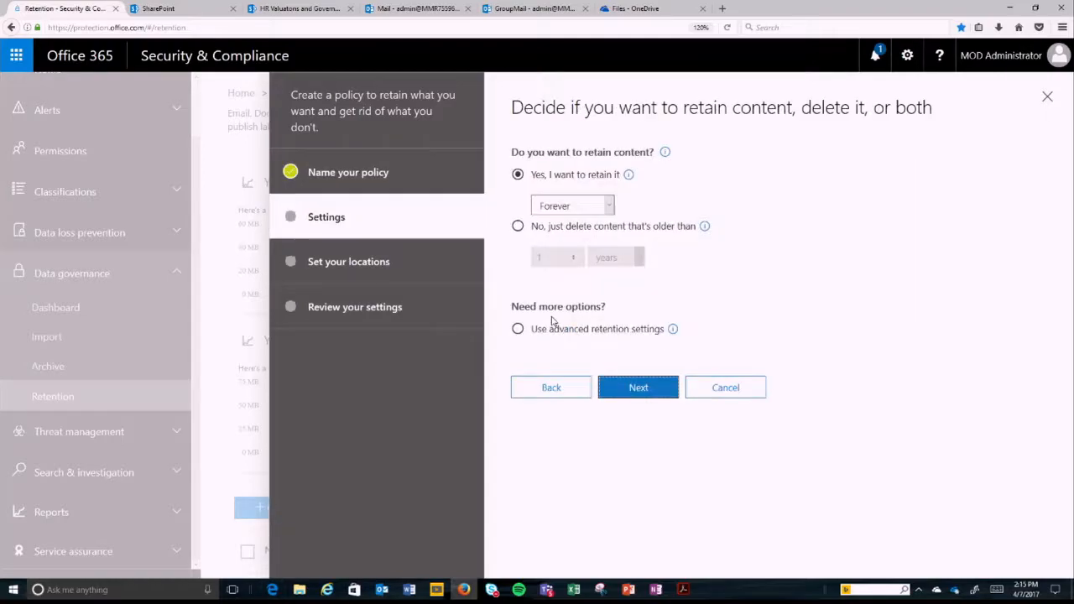
Step: Set the policy to retain content for 7 years and proceed to choosing locations
left_click(598, 205)
left_click(587, 236)
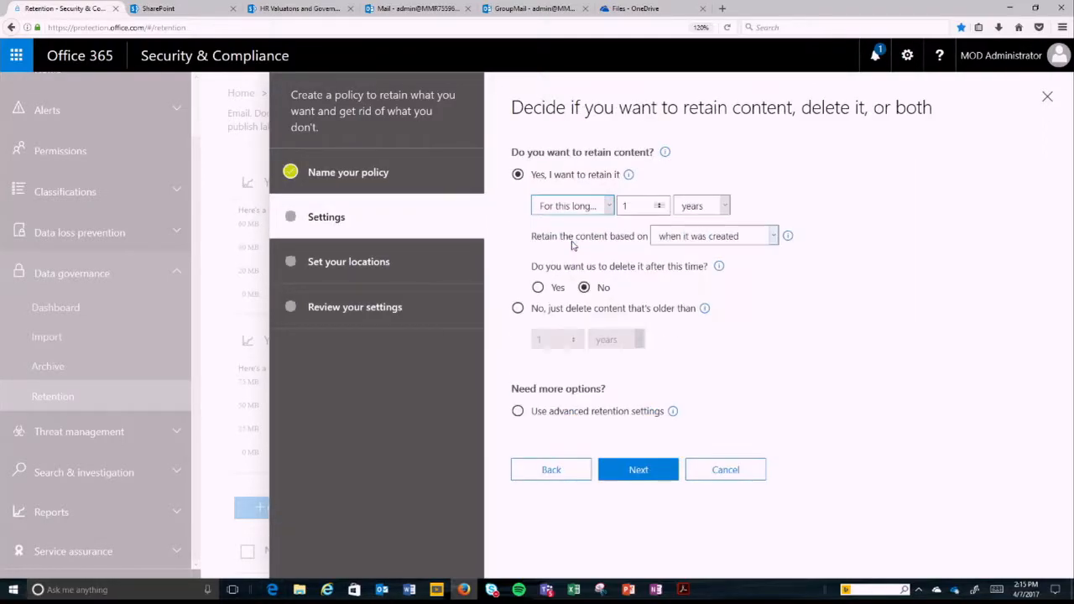
left_click_drag(637, 208, 602, 204)
type("7")
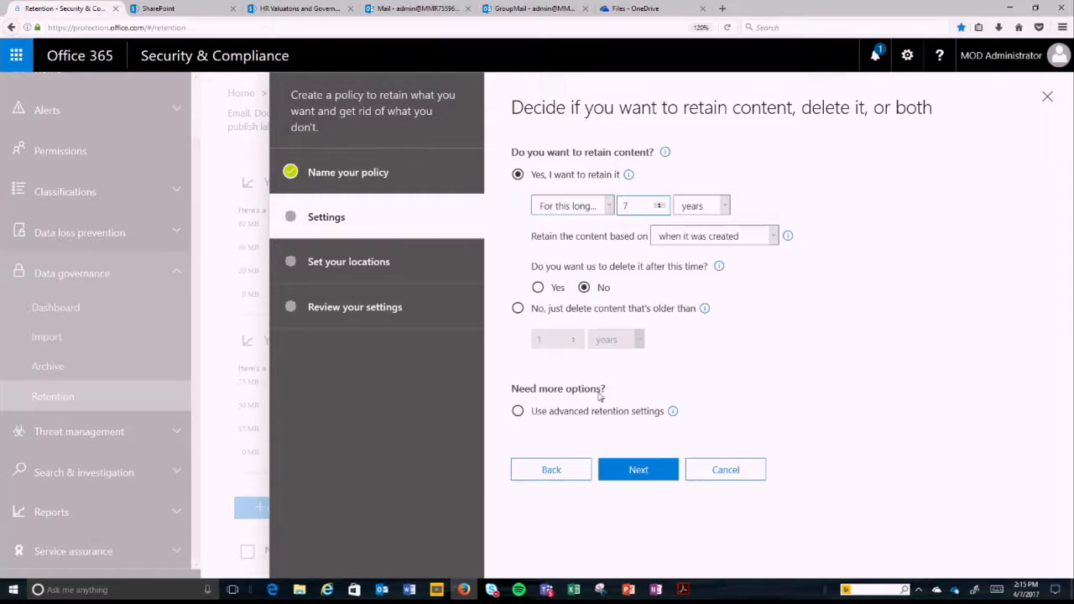
left_click(638, 469)
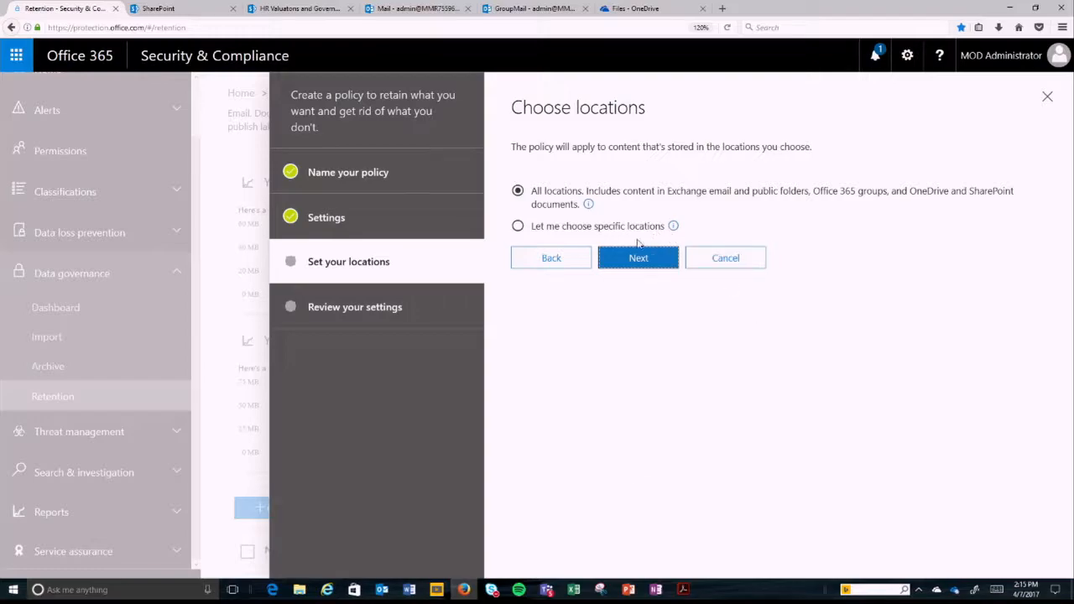
Step: Switch the policy to specific locations, review the available ones, and leave the policy setup for the Retention page
left_click(594, 228)
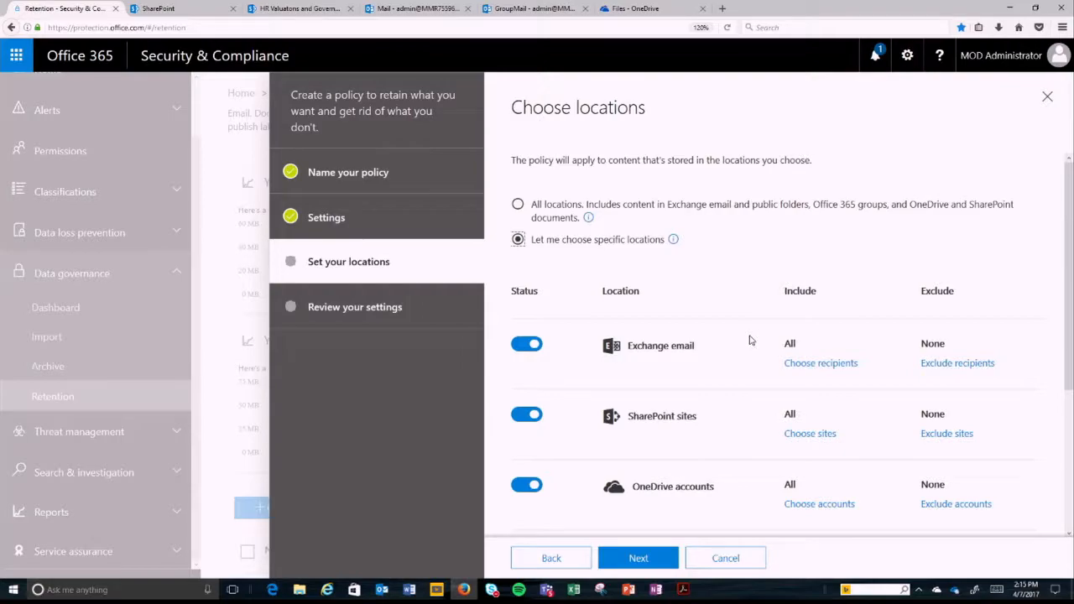
scroll(776, 348, "down", 5)
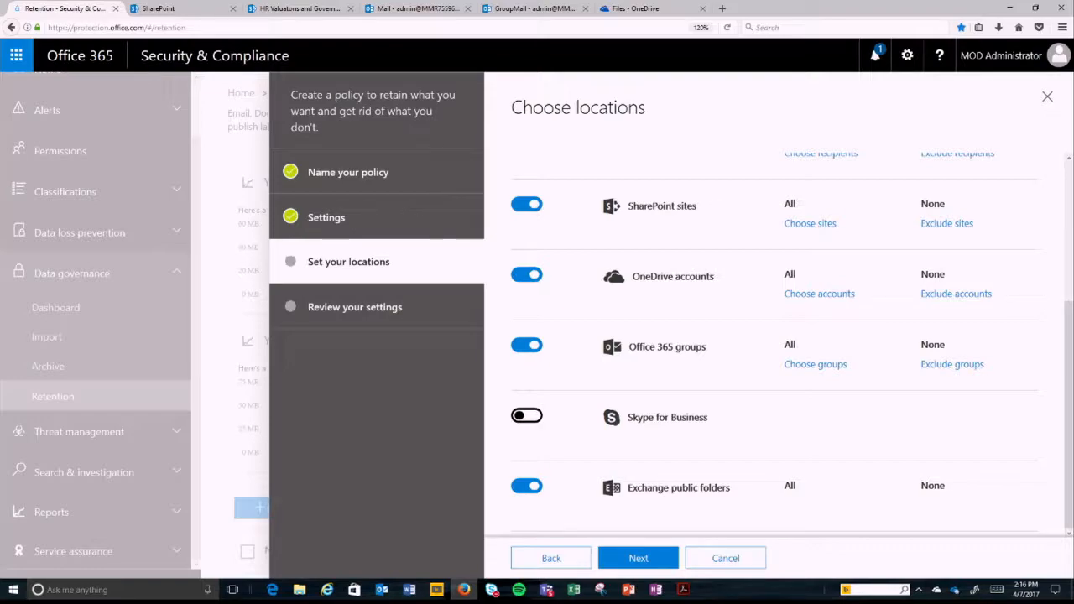
left_click(136, 401)
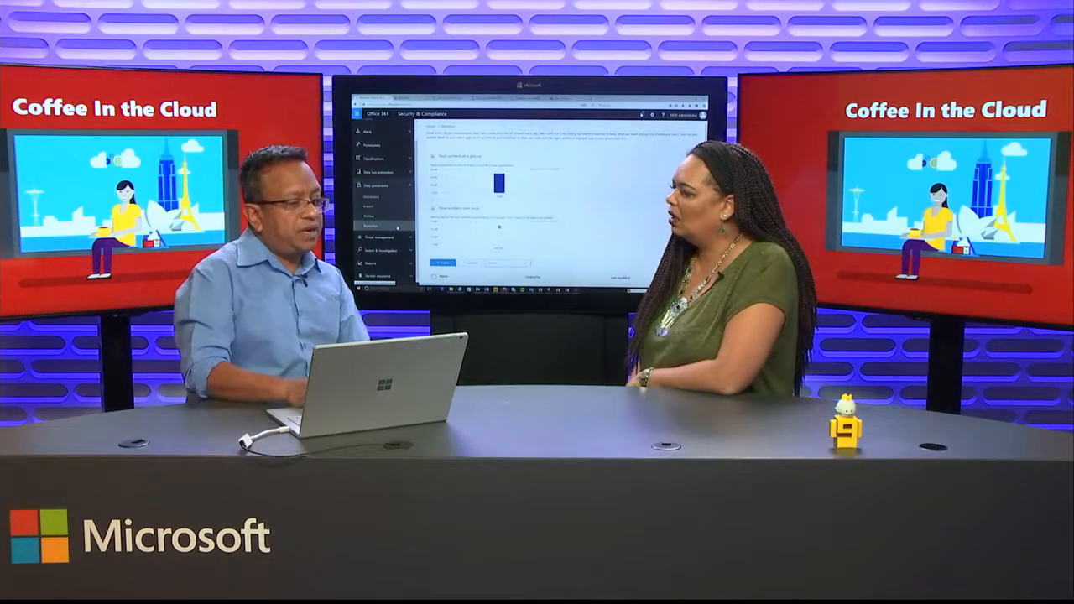
Step: Open the Labels page under Classifications, start a new label named "Finance A/P" and proceed to its settings
left_click(394, 159)
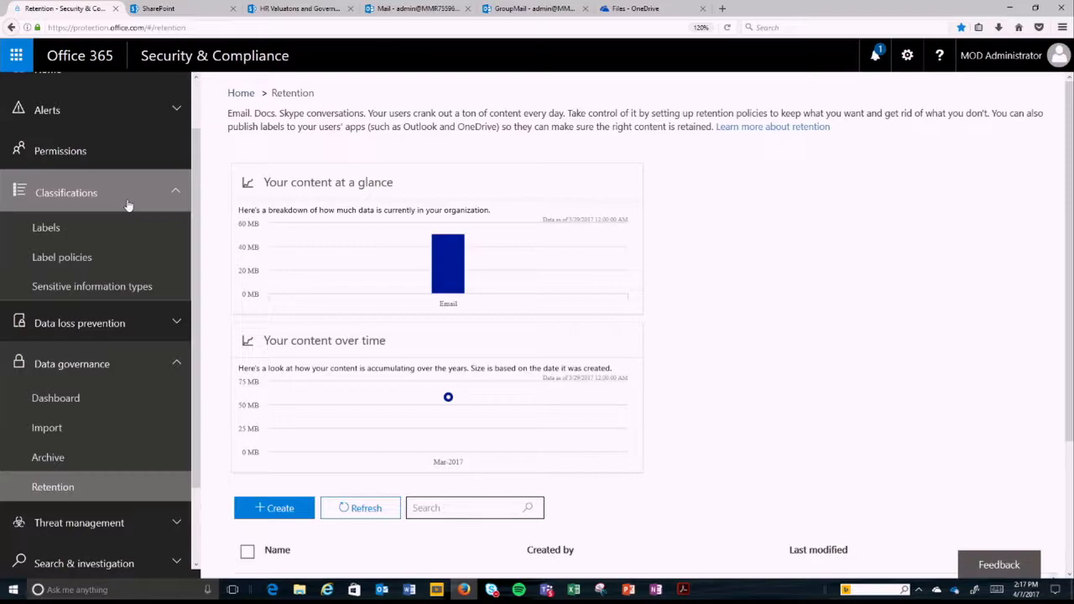
left_click(75, 228)
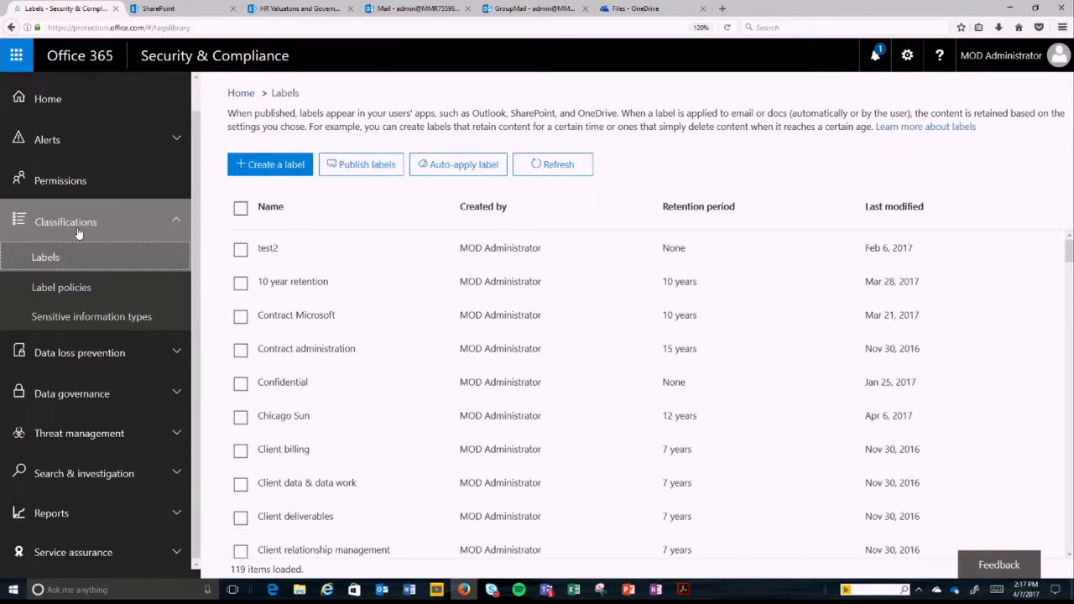
left_click(273, 165)
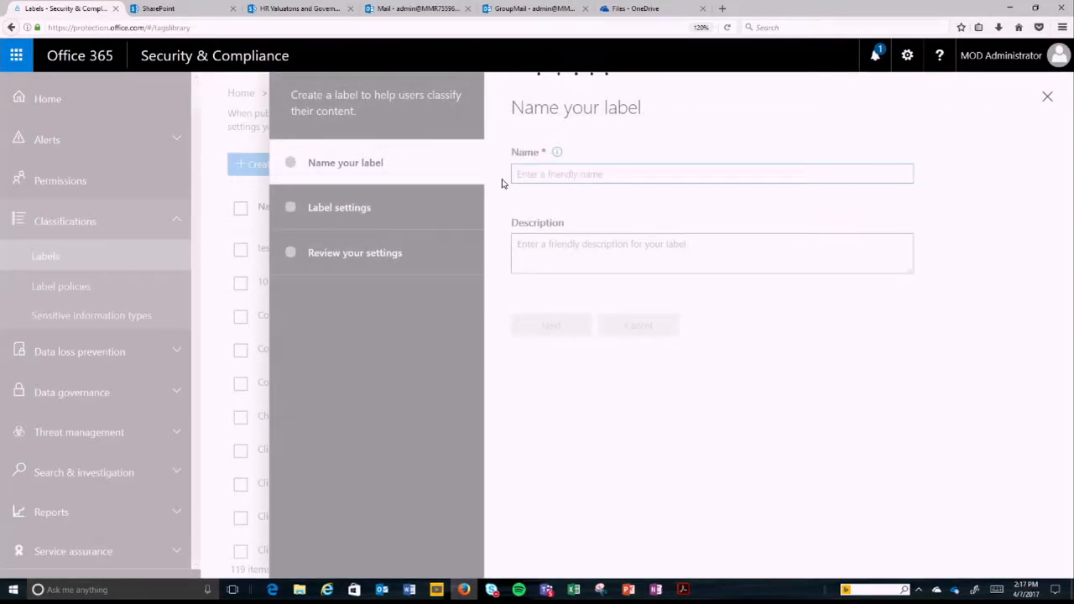
type("Finance A/P")
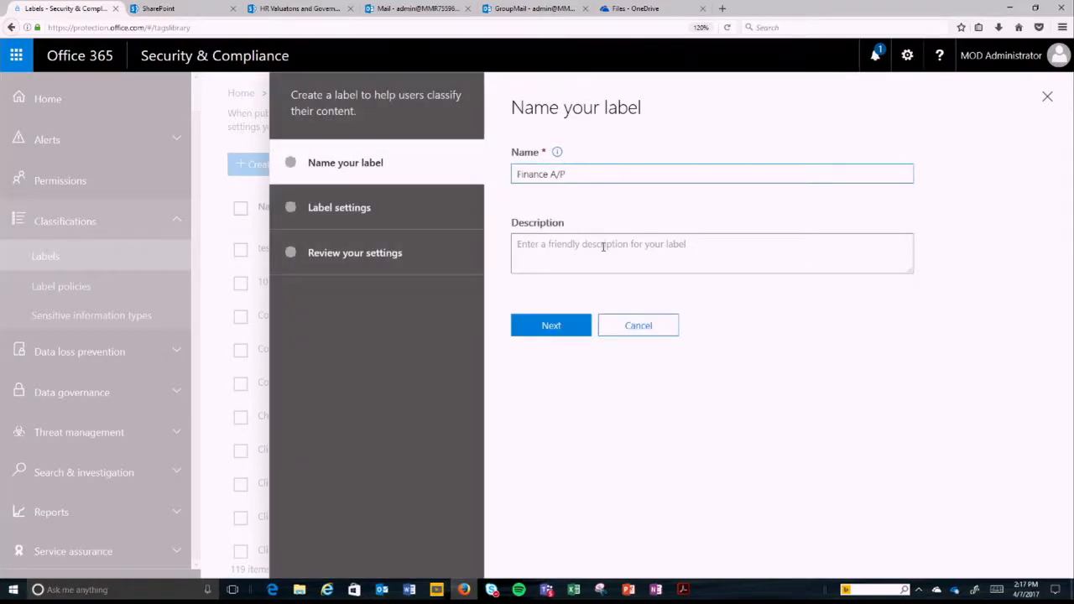
left_click(570, 327)
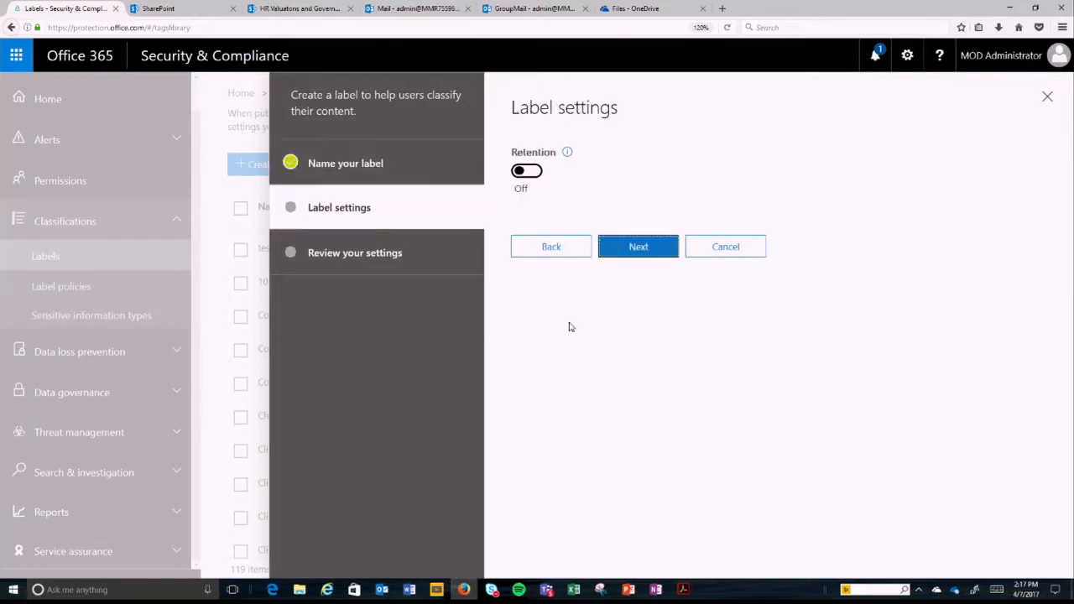
Step: Turn on retention for the Finance A/P label and retain the content for 12 years
left_click(530, 173)
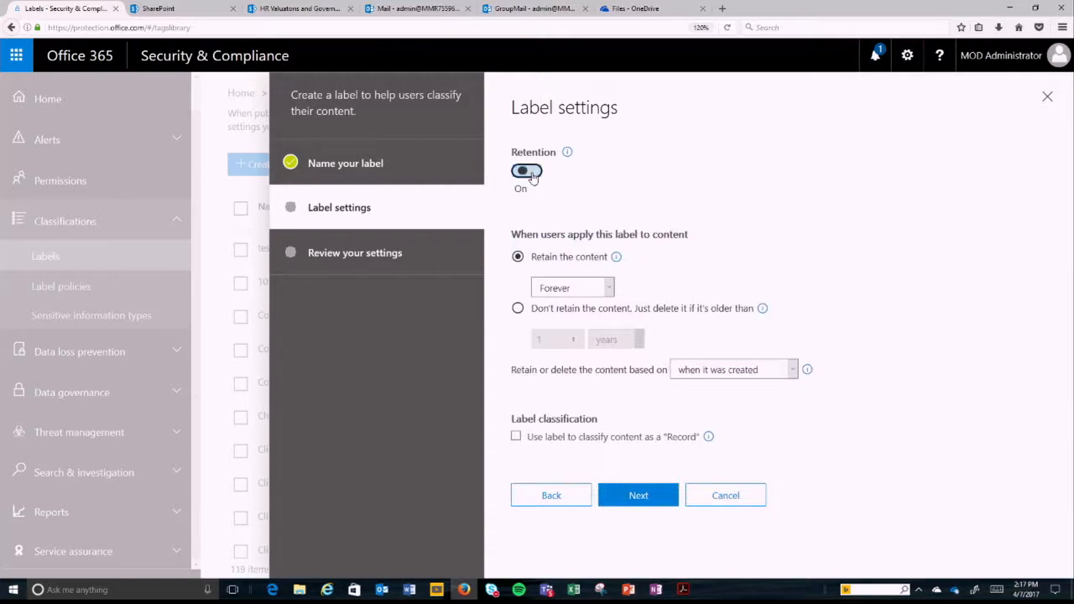
left_click(607, 292)
left_click(567, 316)
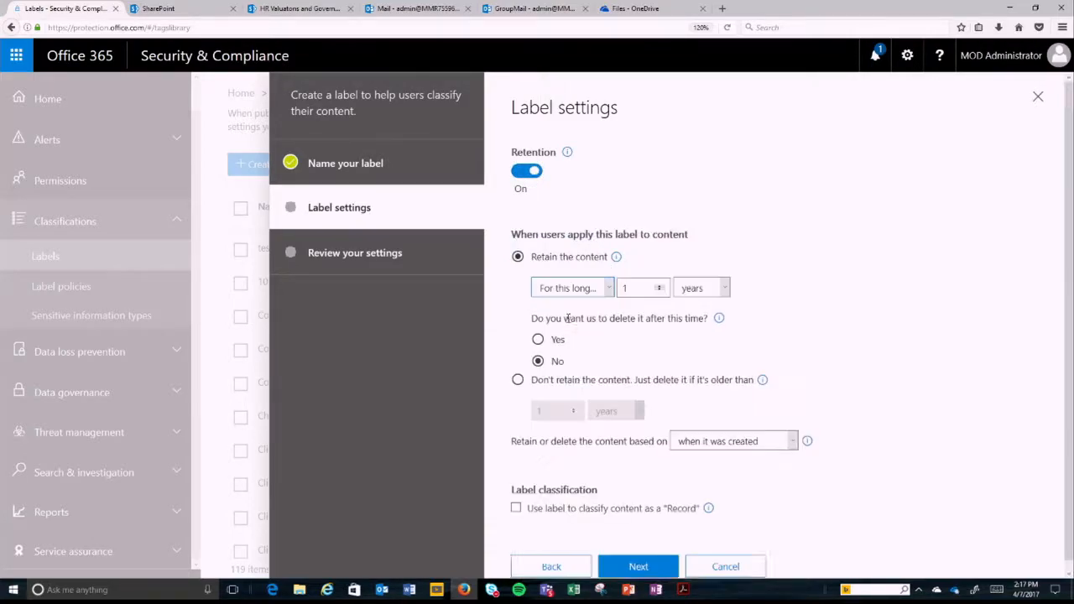
left_click_drag(648, 301, 598, 302)
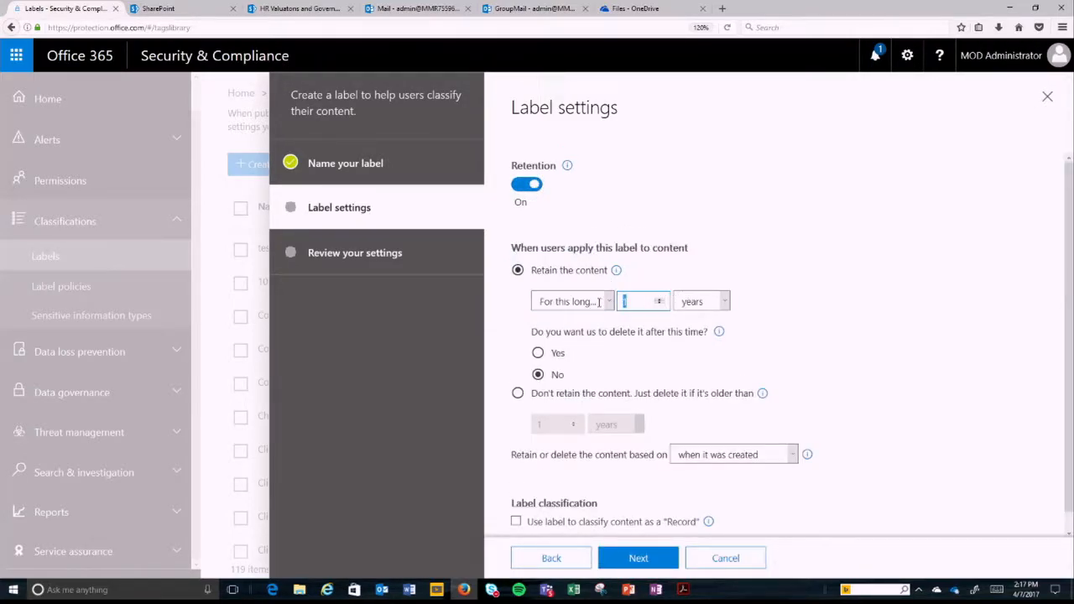
type("12")
Step: Base the label's retention on when the content was labeled and classify the content as a "Record"
left_click(772, 457)
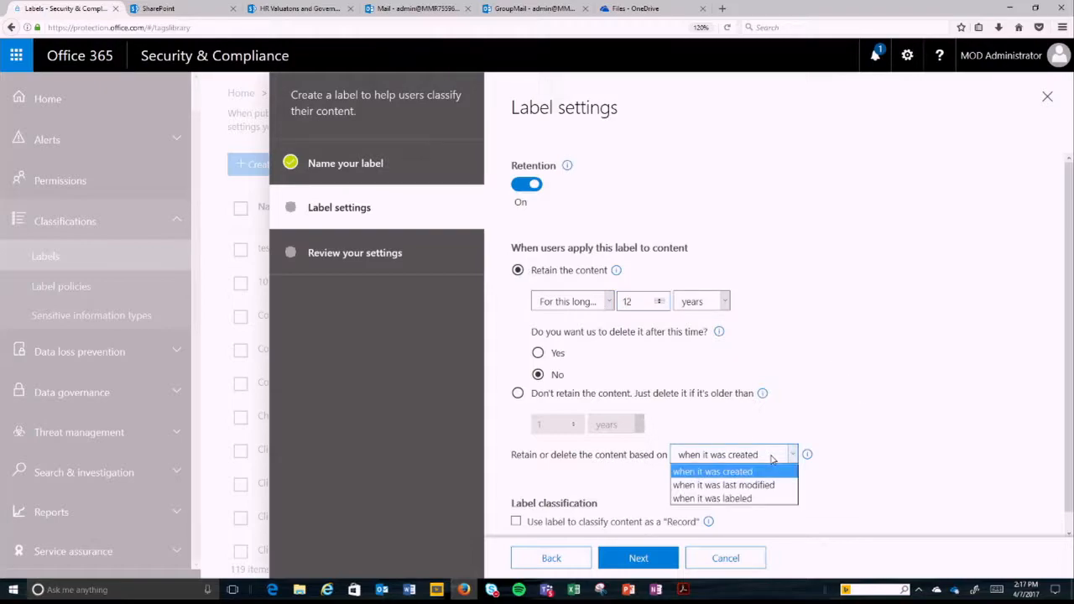
scroll(772, 459, "down", 1)
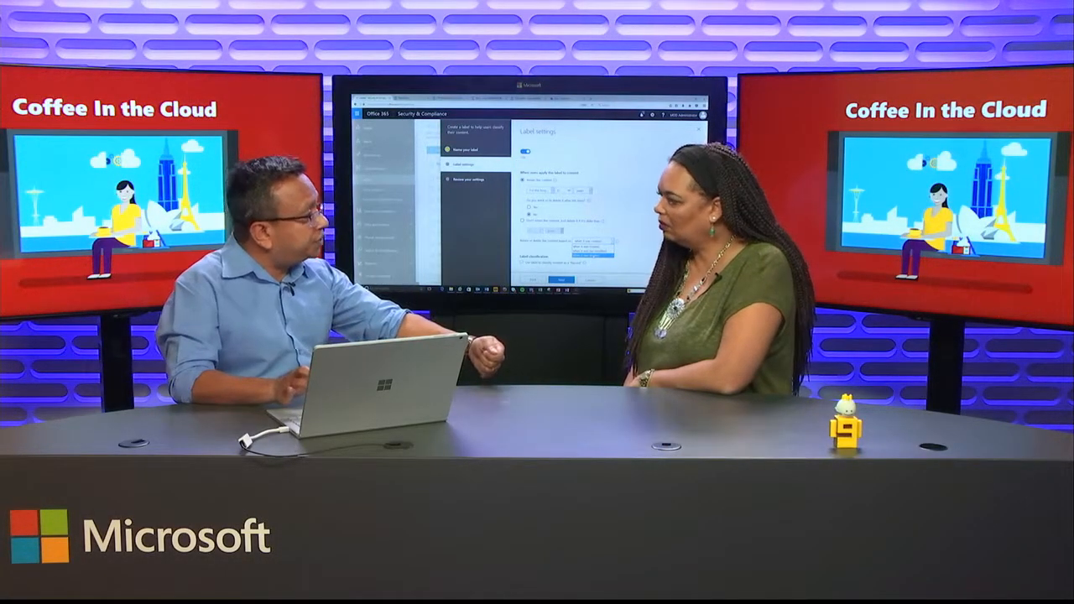
left_click(594, 255)
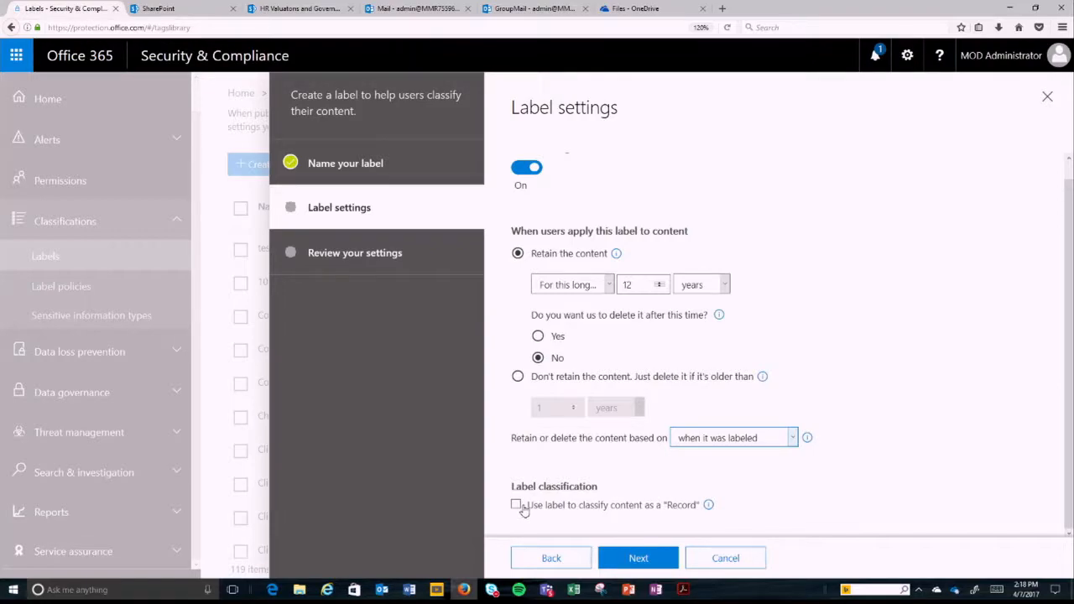
left_click(517, 505)
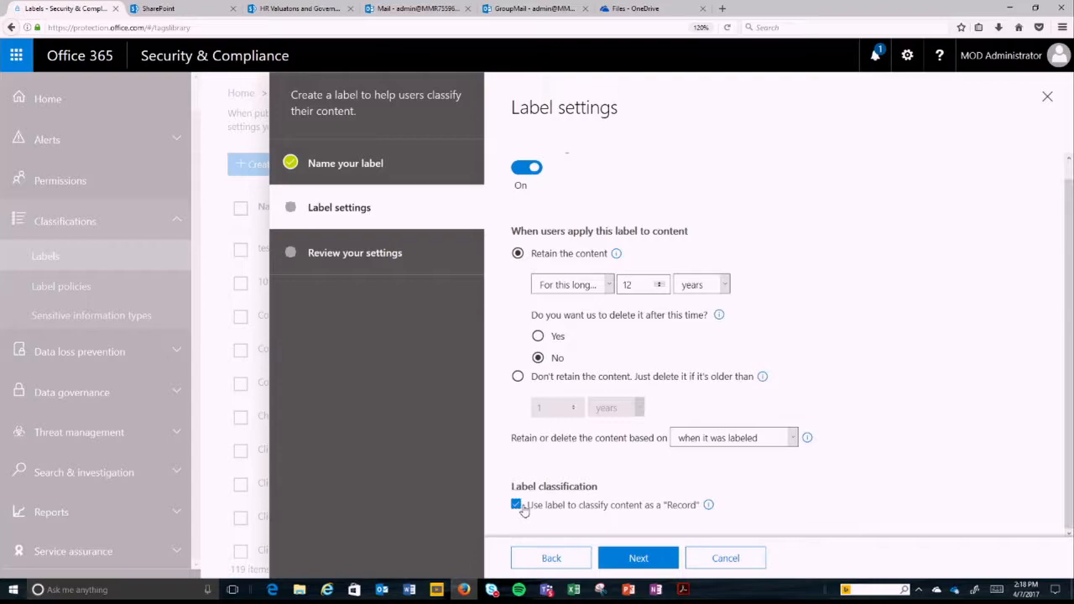
Step: Finish creating the Finance A/P label from its review page and close its details
right_click(639, 556)
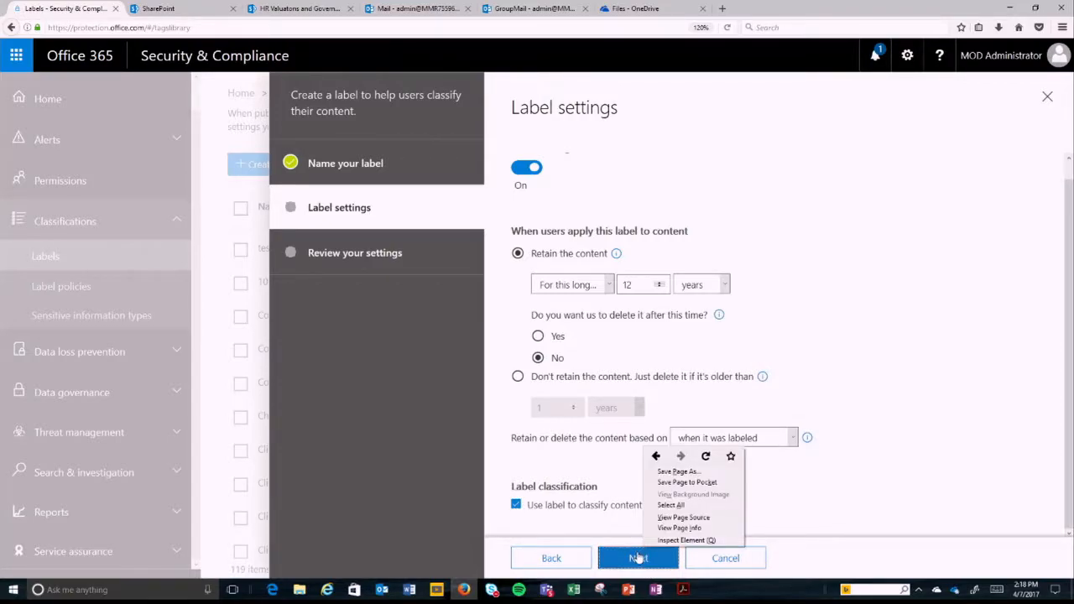
left_click(639, 557)
left_click(639, 398)
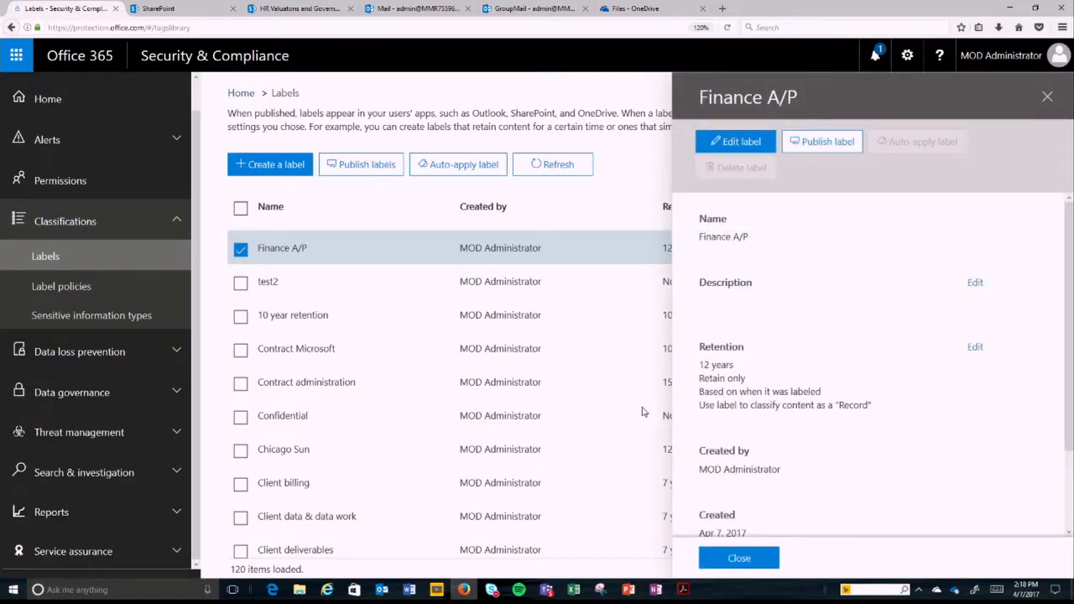
left_click(776, 560)
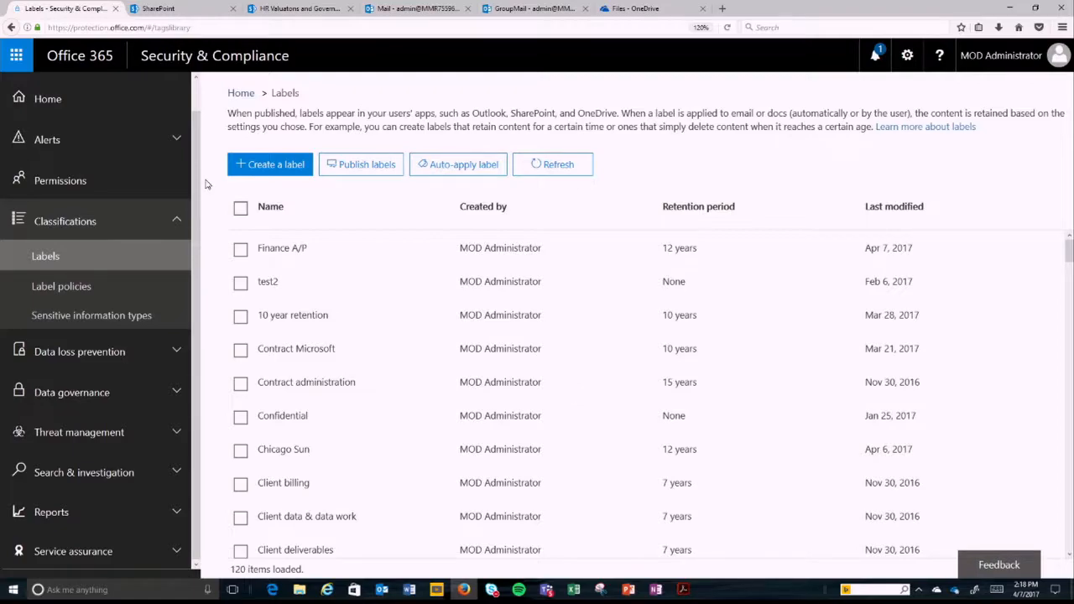
Step: Start publishing the Finance A/P, Contract Microsoft and Client billing labels together and proceed to choosing locations
left_click(240, 250)
left_click(241, 354)
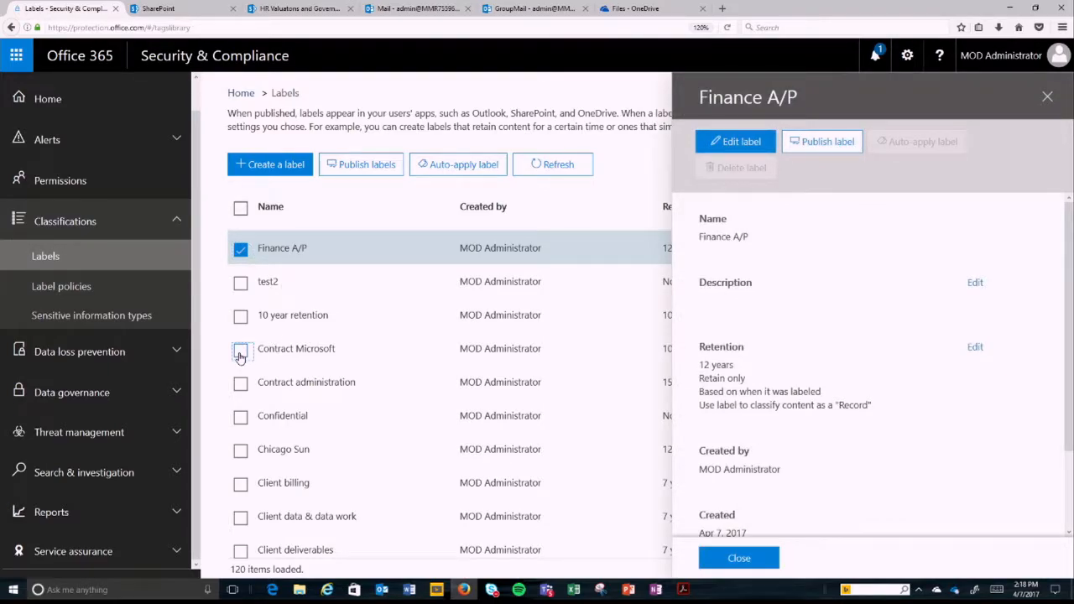
left_click(240, 486)
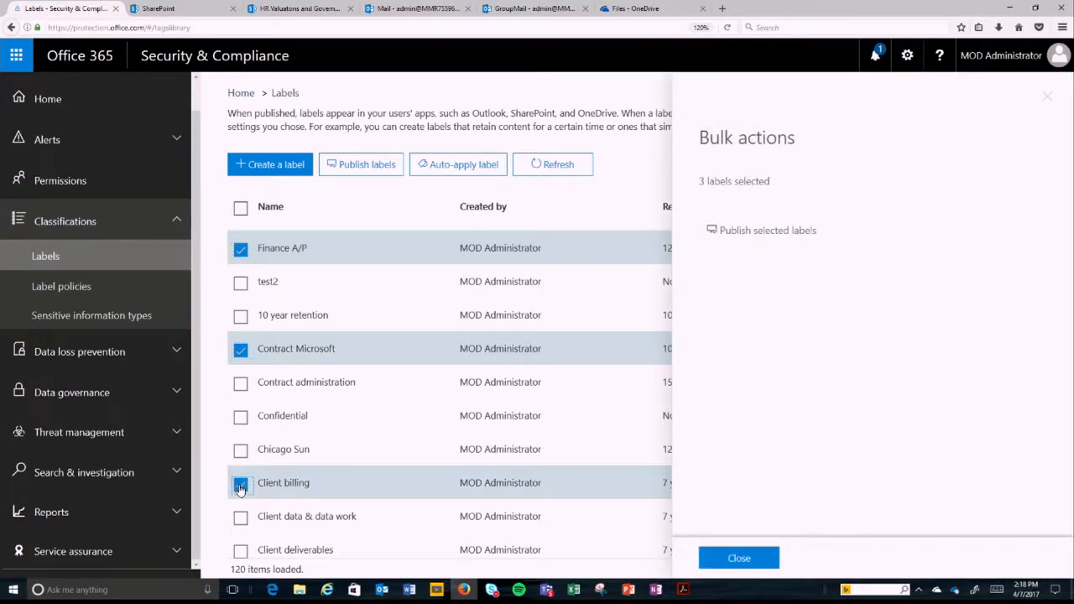
left_click(768, 232)
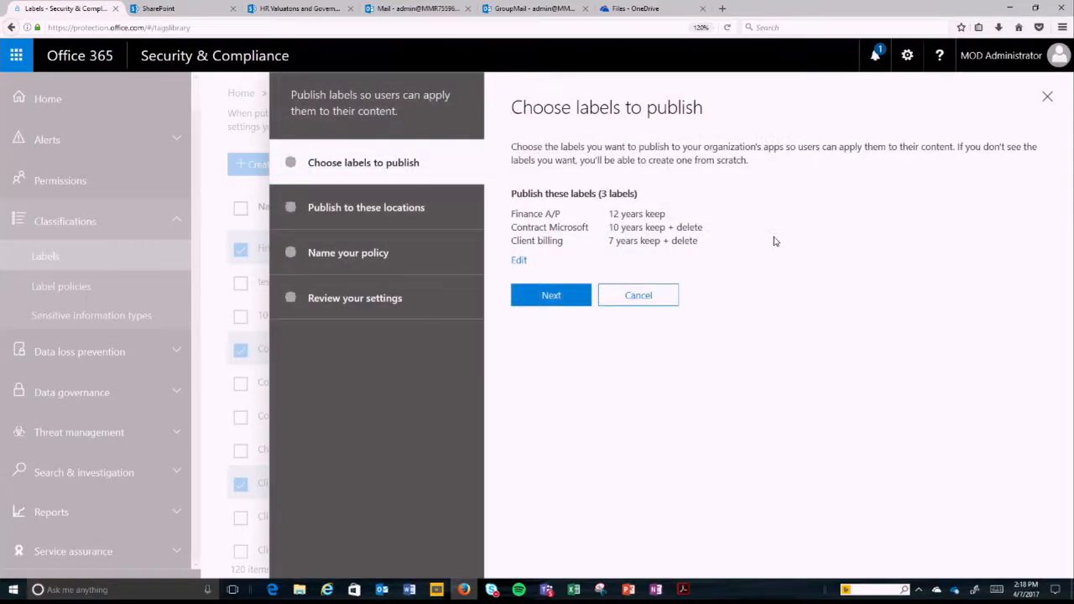
left_click(564, 298)
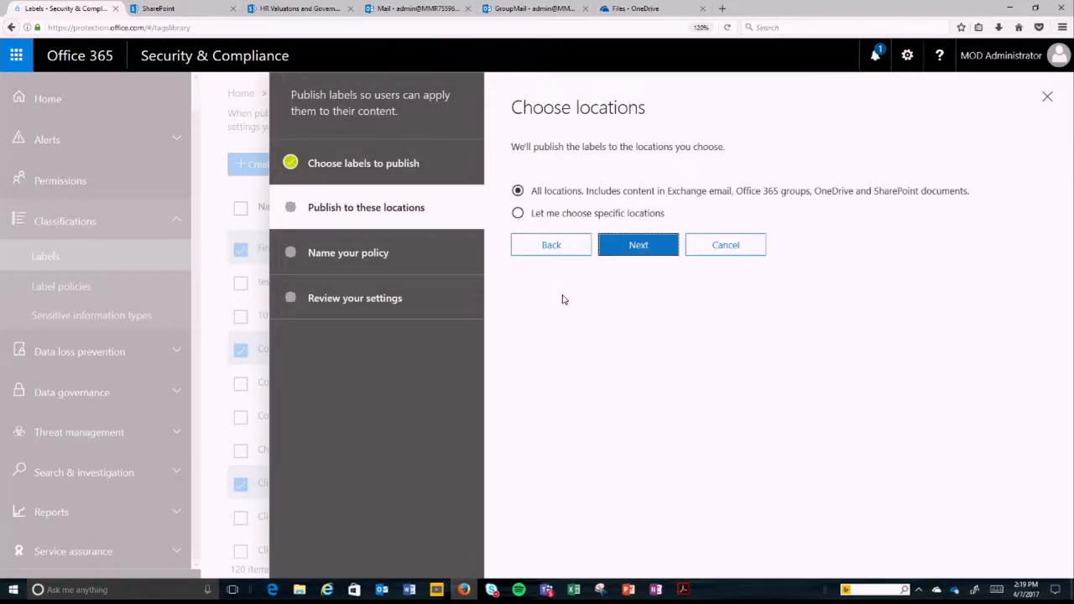
Step: Publish to specific locations only, turning off Exchange email, SharePoint sites and OneDrive accounts
left_click(551, 216)
left_click(527, 331)
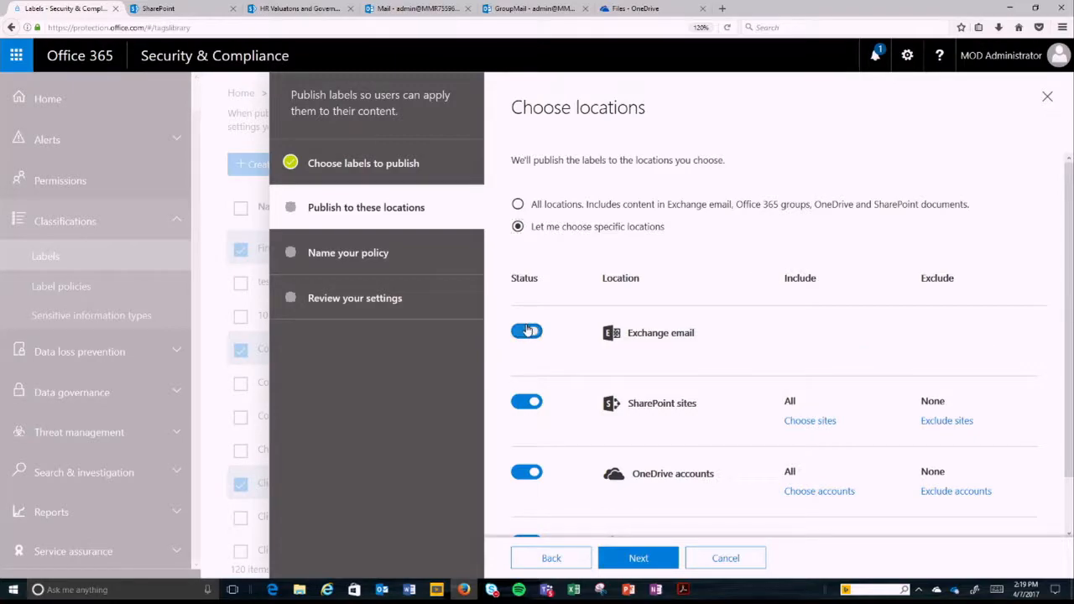
left_click(528, 401)
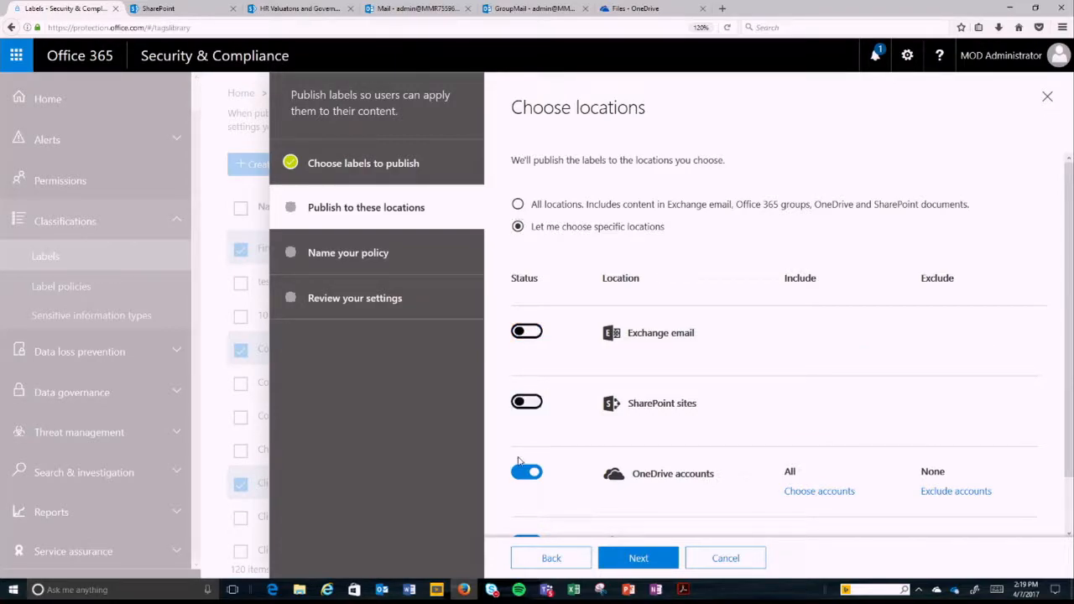
left_click(522, 474)
scroll(522, 474, "down", 1)
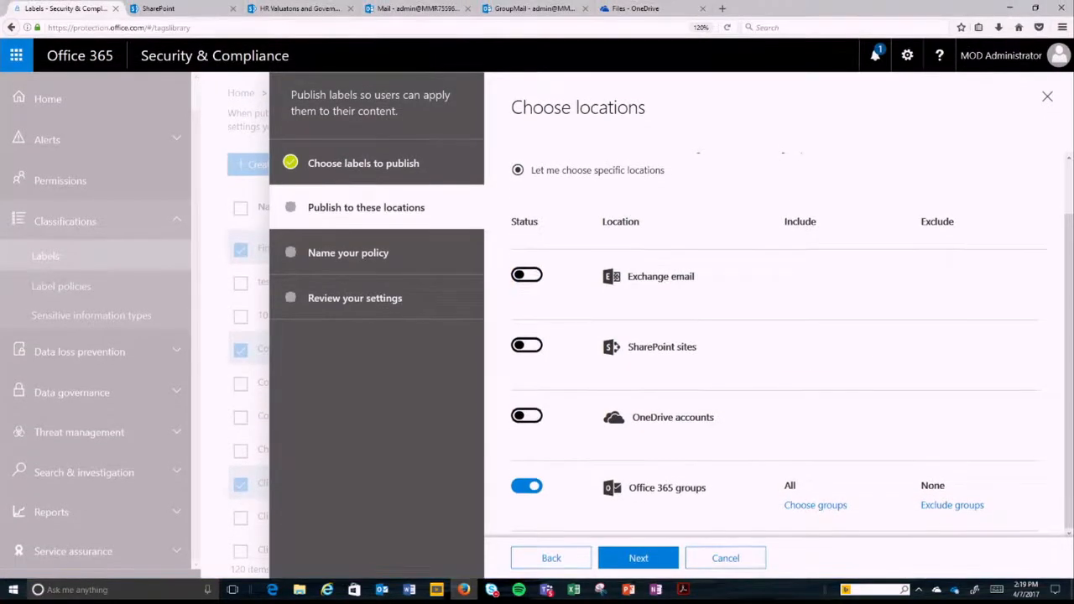
Step: Limit the Office 365 groups location to the Compliance Driven Group and proceed to naming the policy
left_click(800, 506)
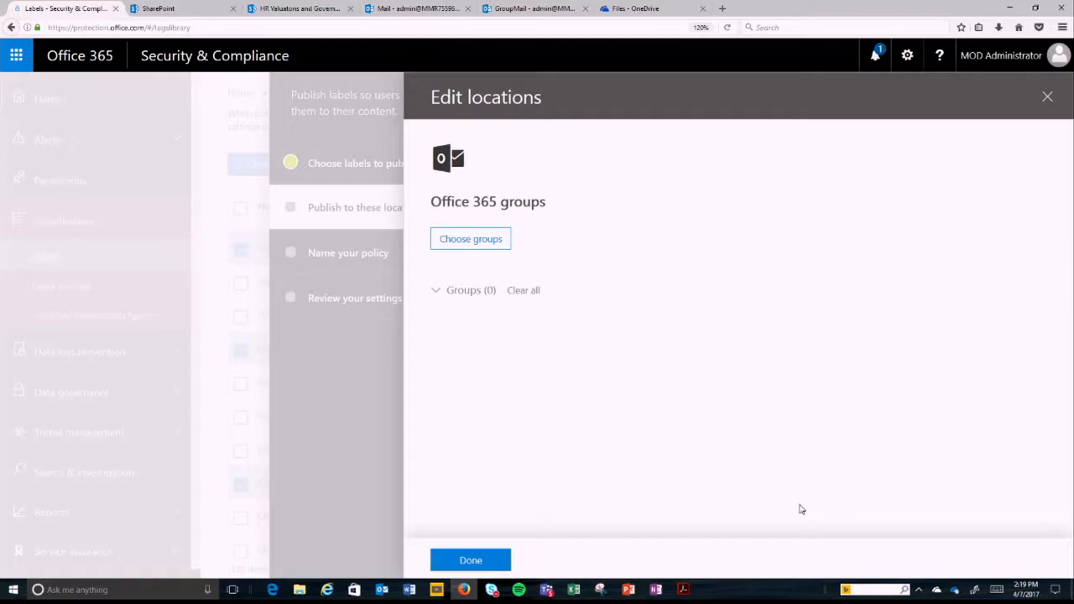
left_click(470, 239)
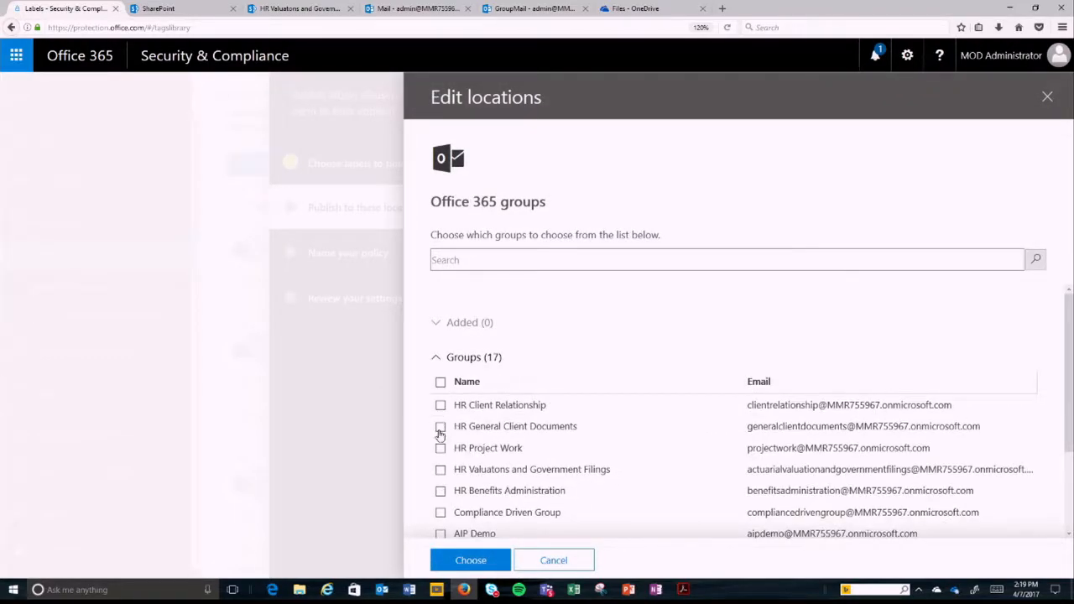
scroll(440, 444, "down", 2)
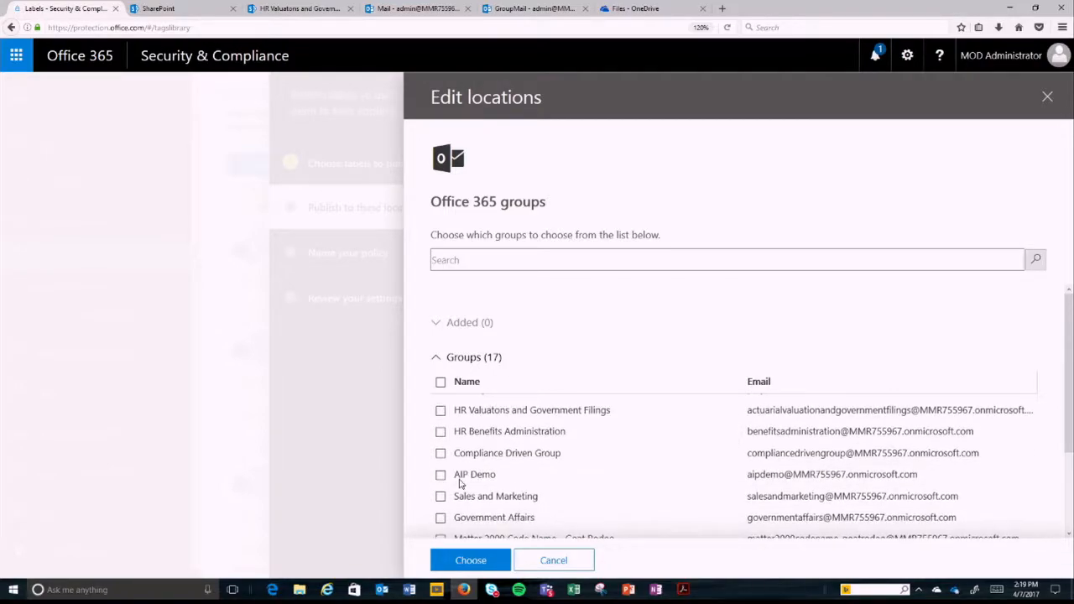
left_click(440, 453)
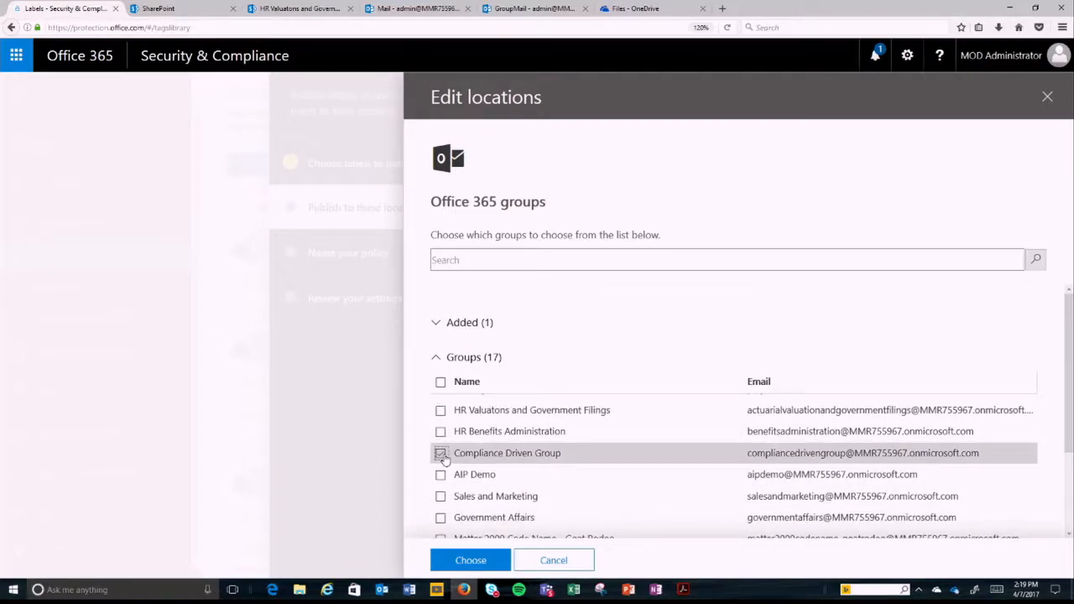
left_click(470, 561)
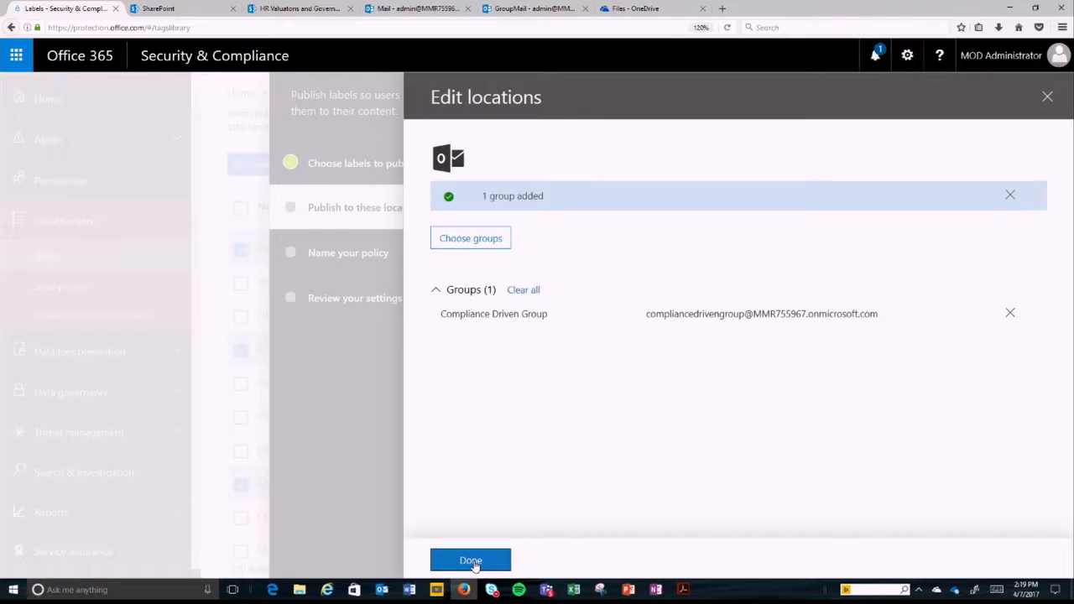
left_click(472, 562)
left_click(642, 562)
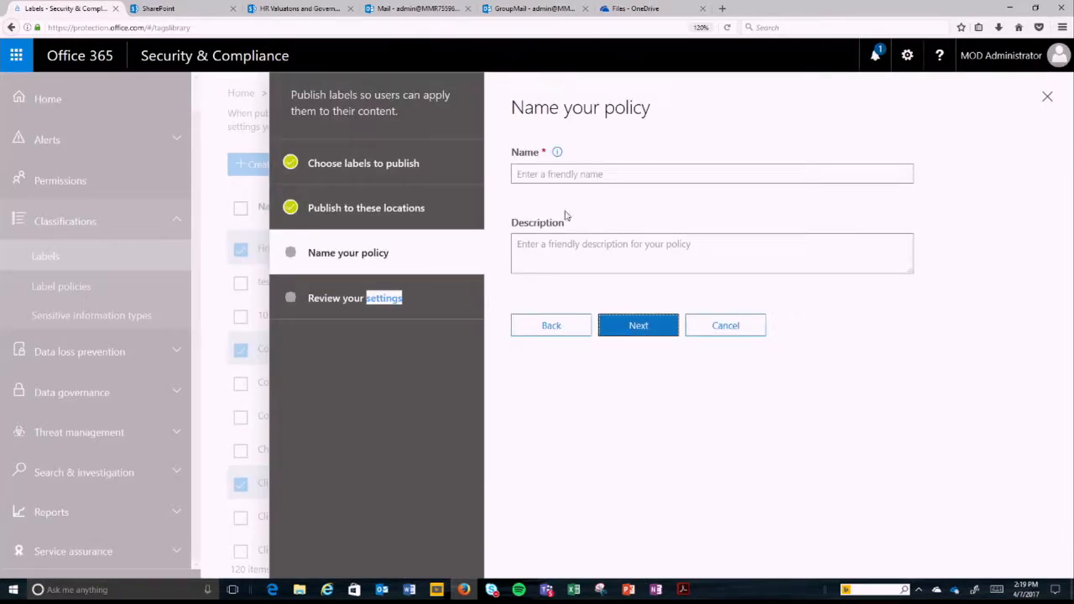
Step: Name the label policy "Policy AP" and proceed to reviewing its settings
left_click(554, 175)
type("Policy AP")
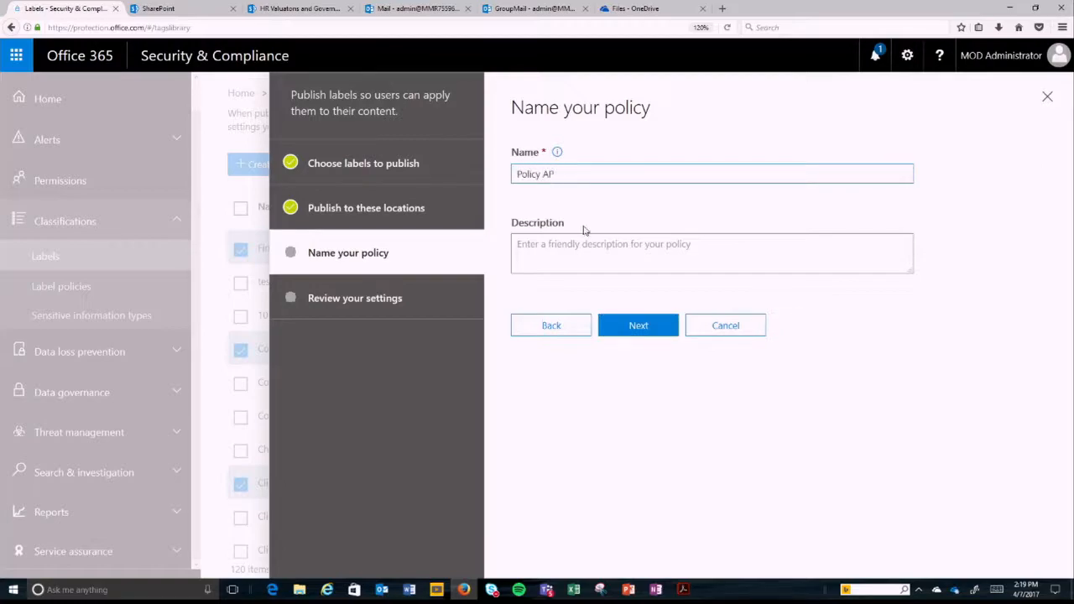
left_click(653, 326)
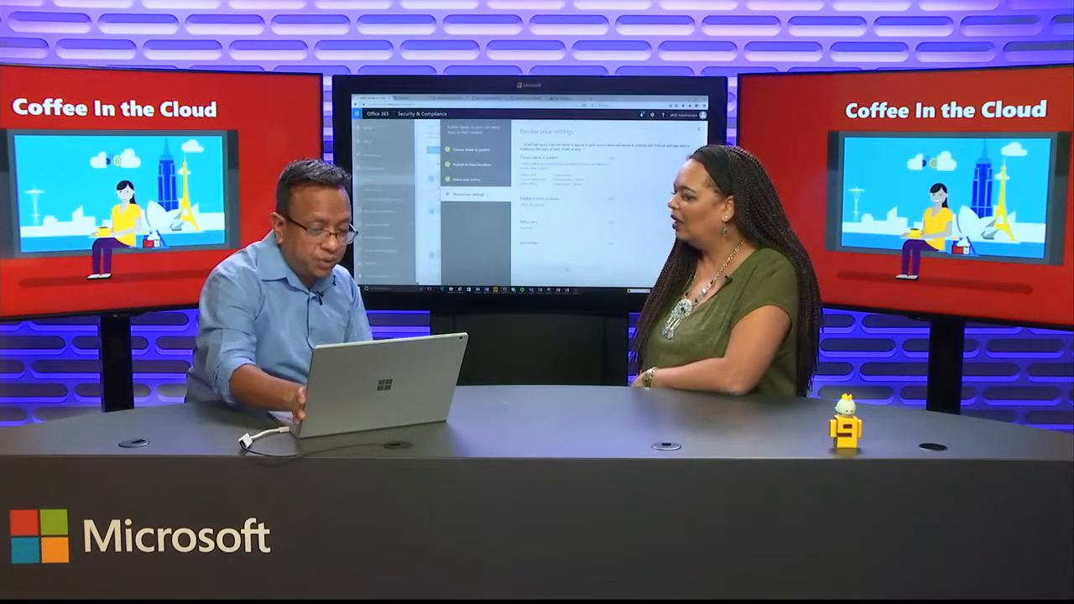
mouse_move(576, 290)
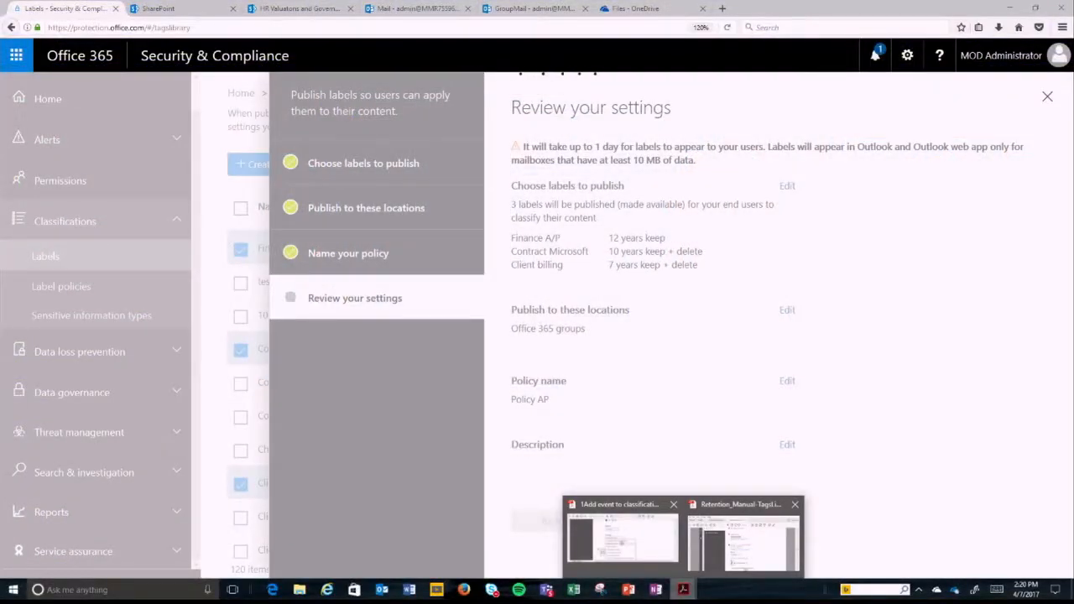
left_click(623, 539)
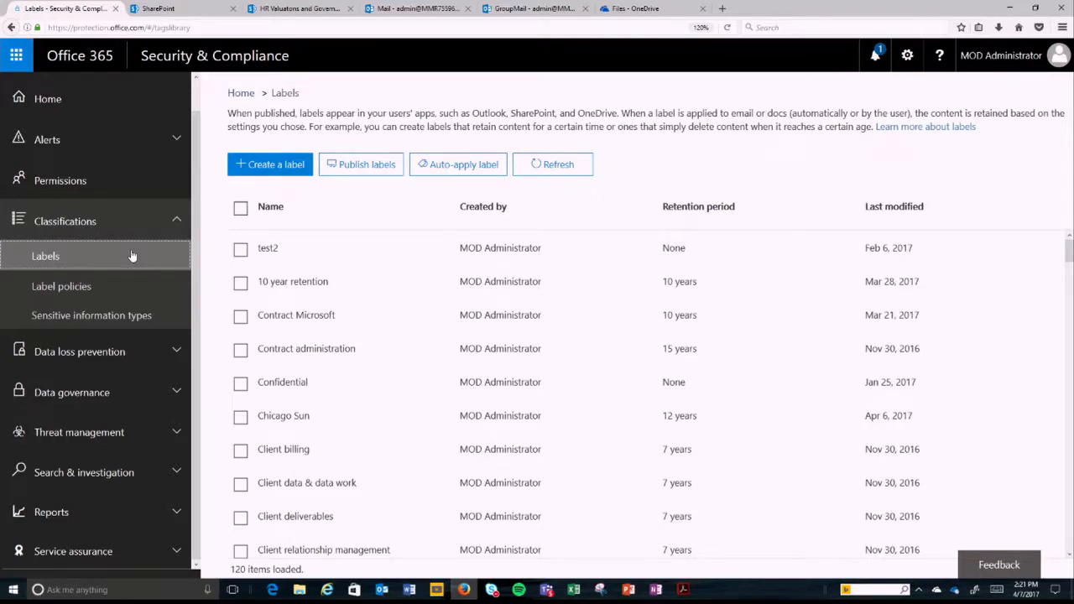
Step: Start a new label named "NDA contracts" on the Labels page and proceed to its settings
left_click(269, 165)
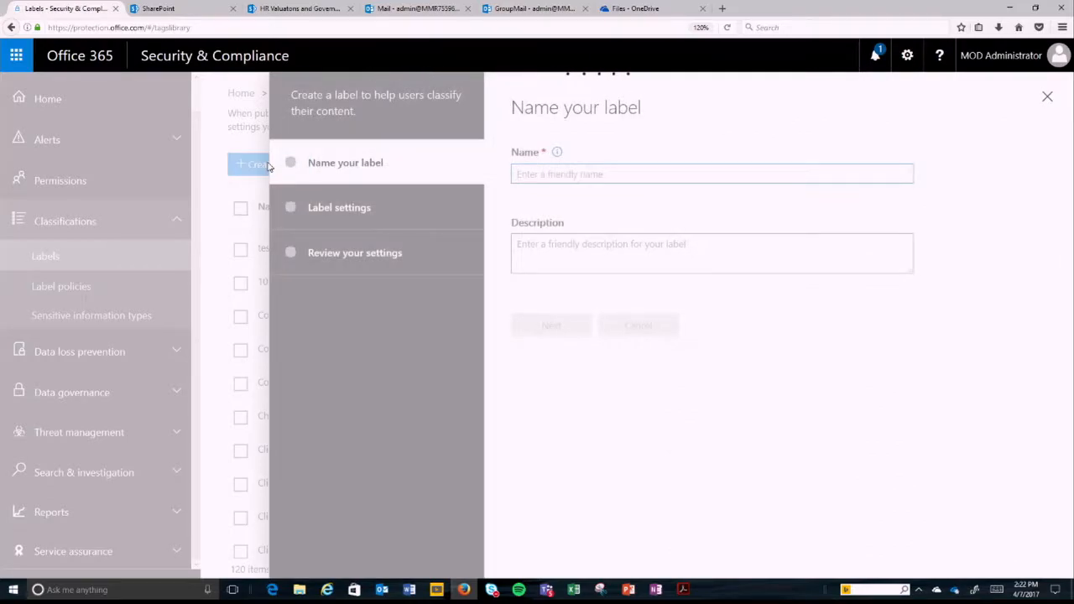
type("NDA i")
type("onfi")
type("acts")
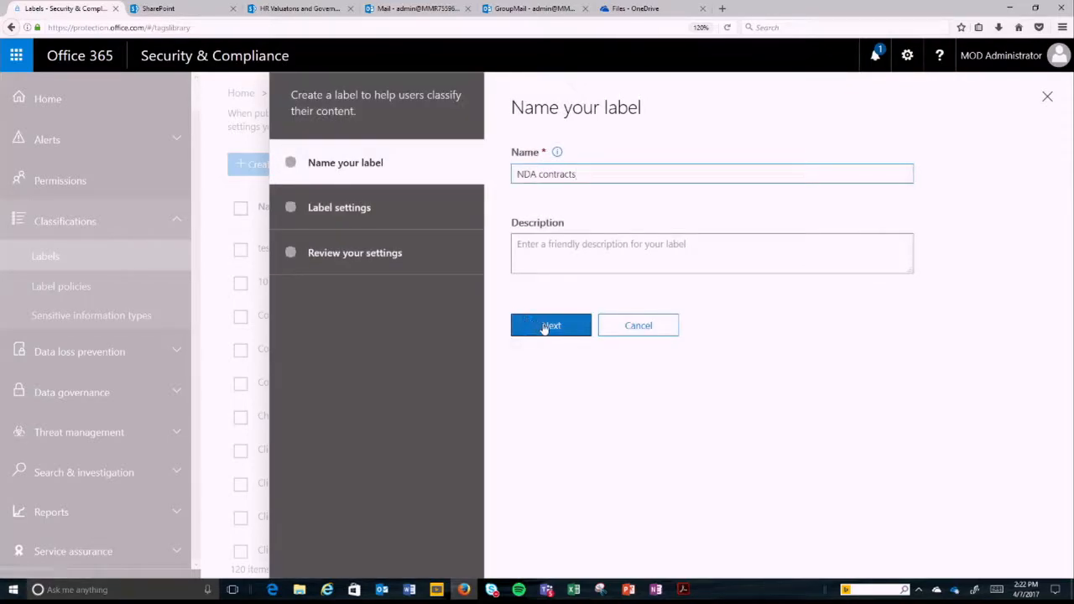
left_click(545, 325)
Step: Turn on retention for the NDA contracts label, keep content forever, and create the label
left_click(526, 171)
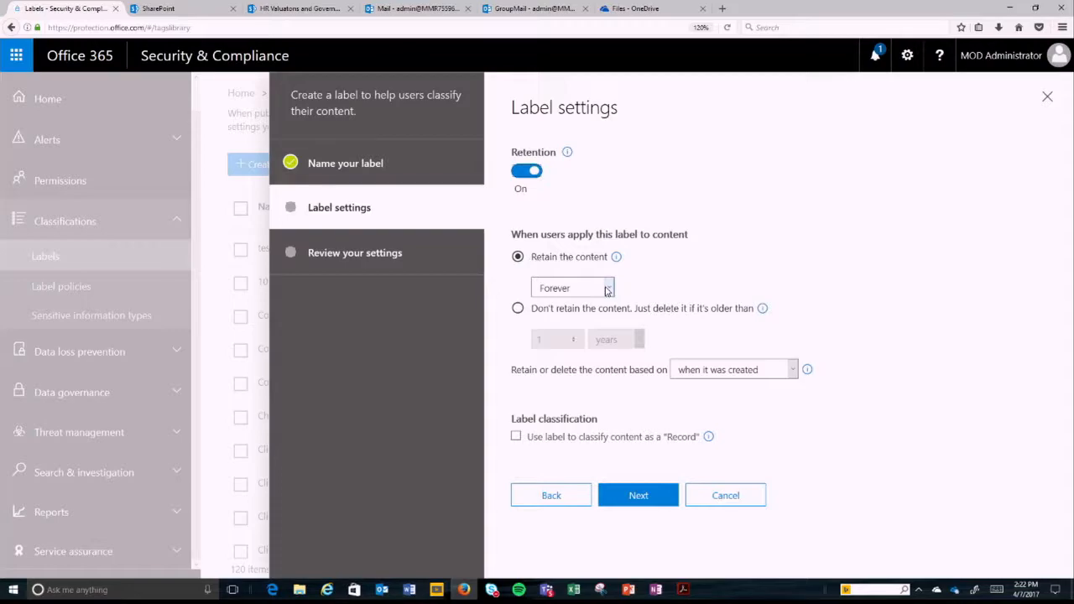
left_click(638, 500)
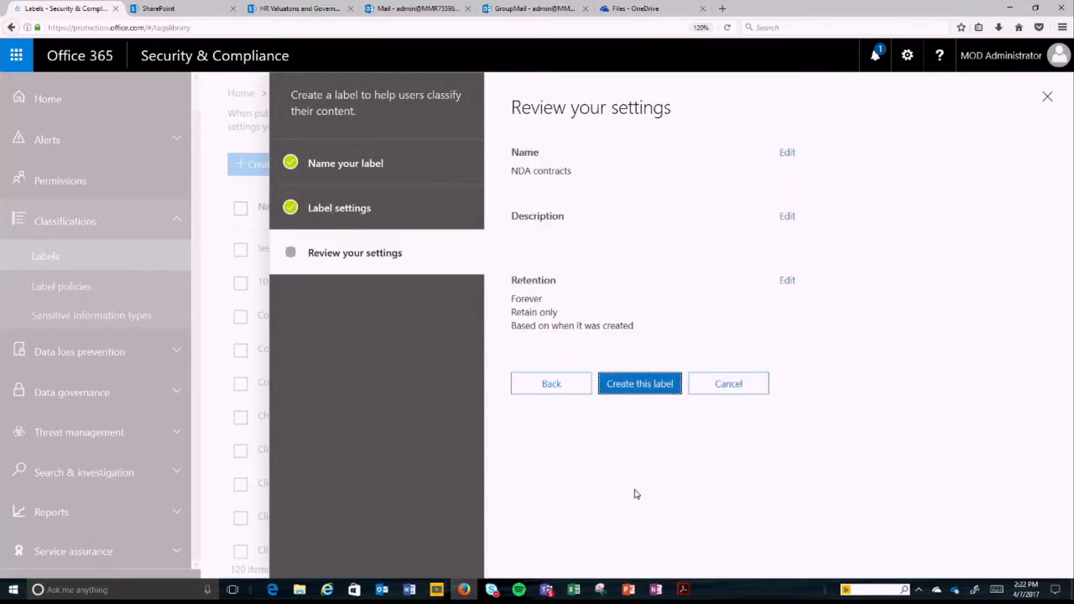
left_click(657, 383)
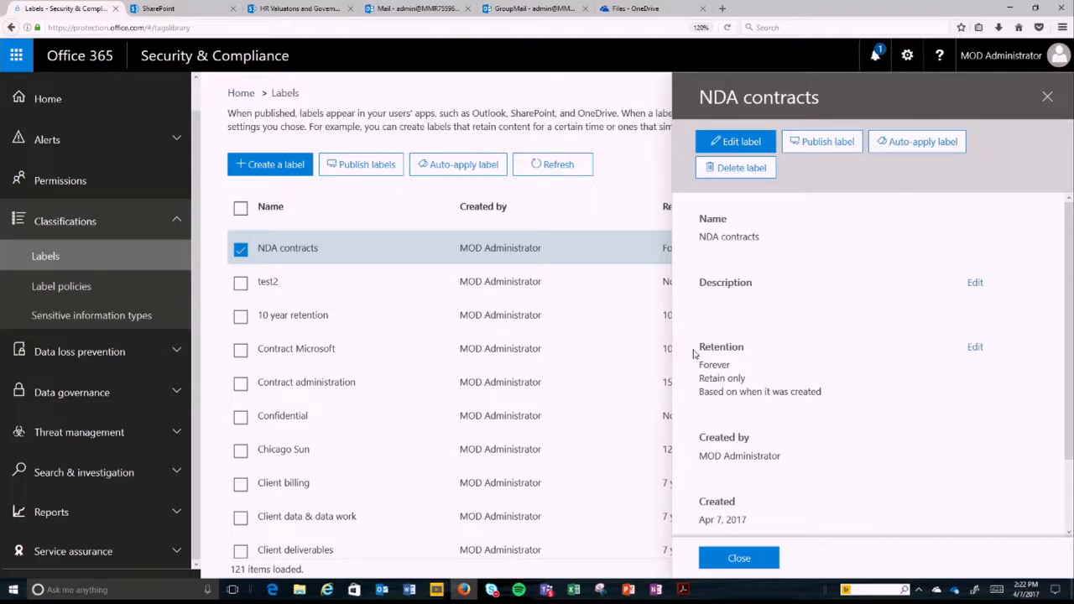
Step: Set up auto-applying the NDA contracts label to content containing specific words or phrases, with the keyword query "NDA"
left_click(922, 142)
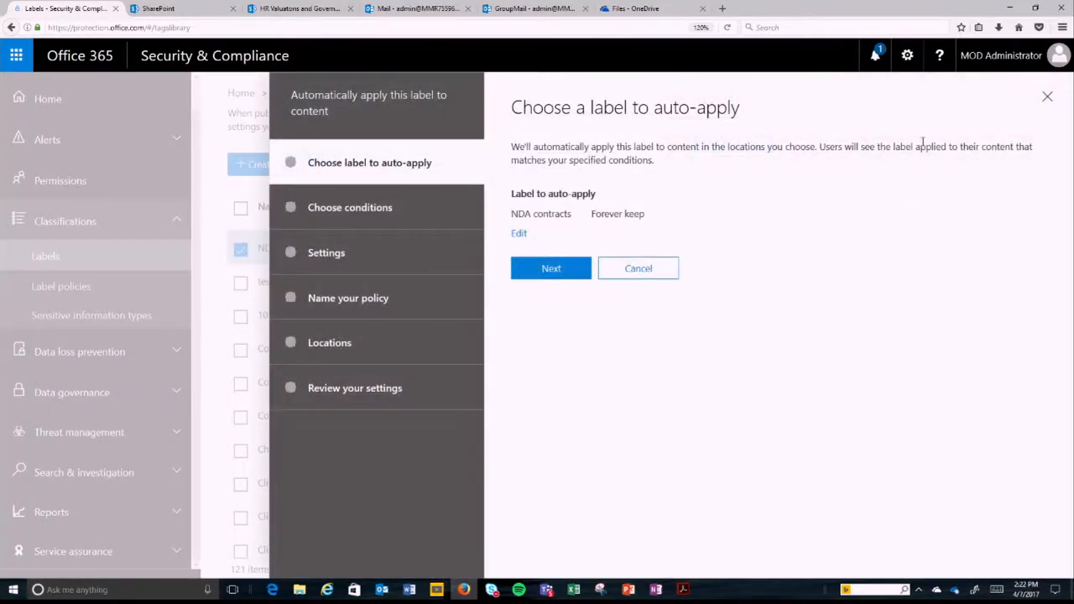
left_click(573, 269)
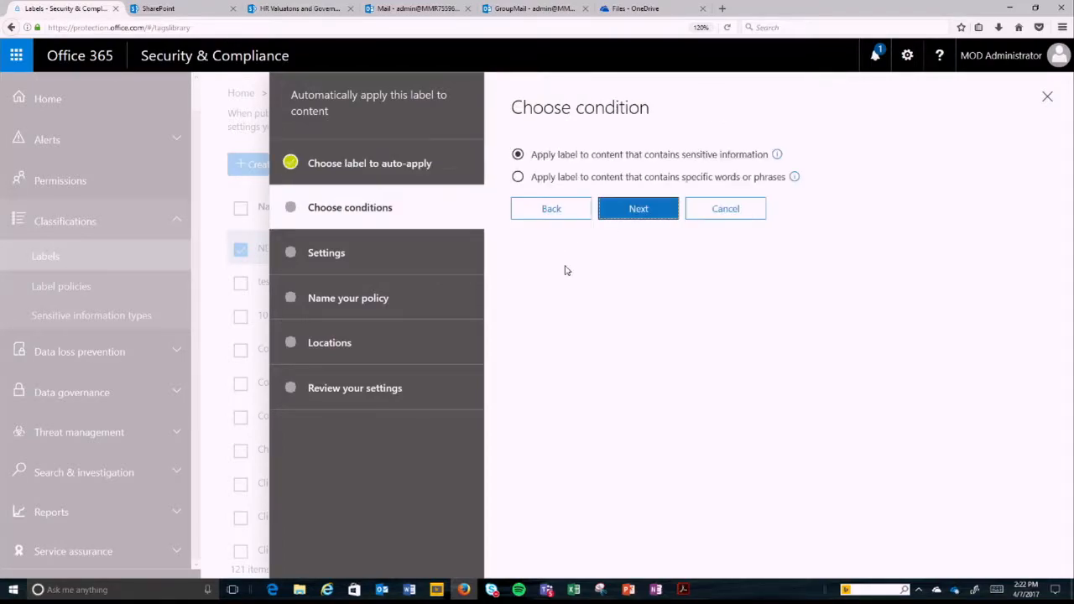
left_click(543, 177)
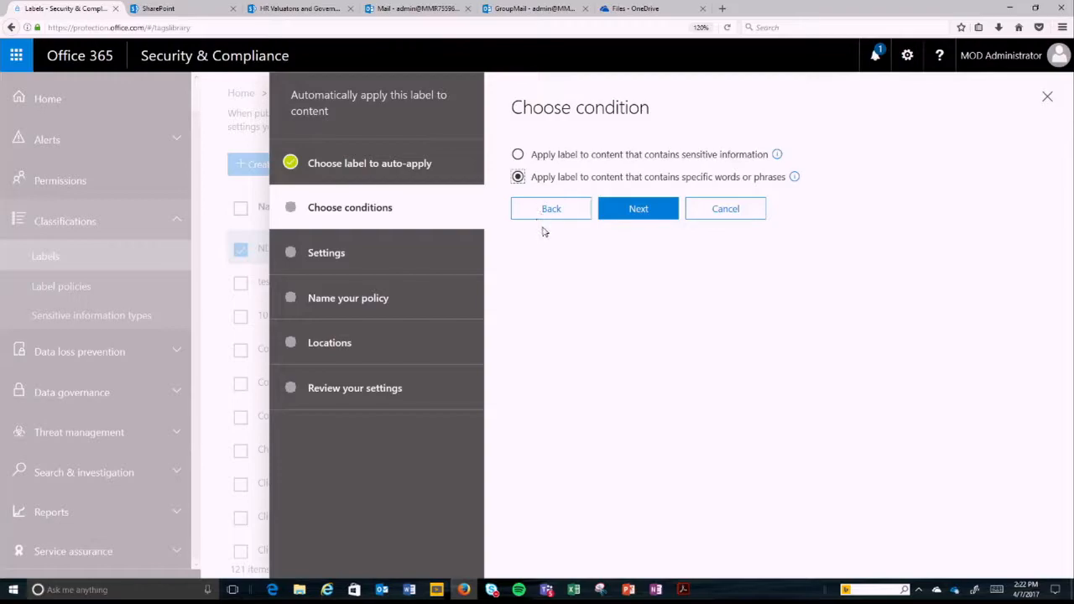
left_click(617, 216)
left_click(600, 262)
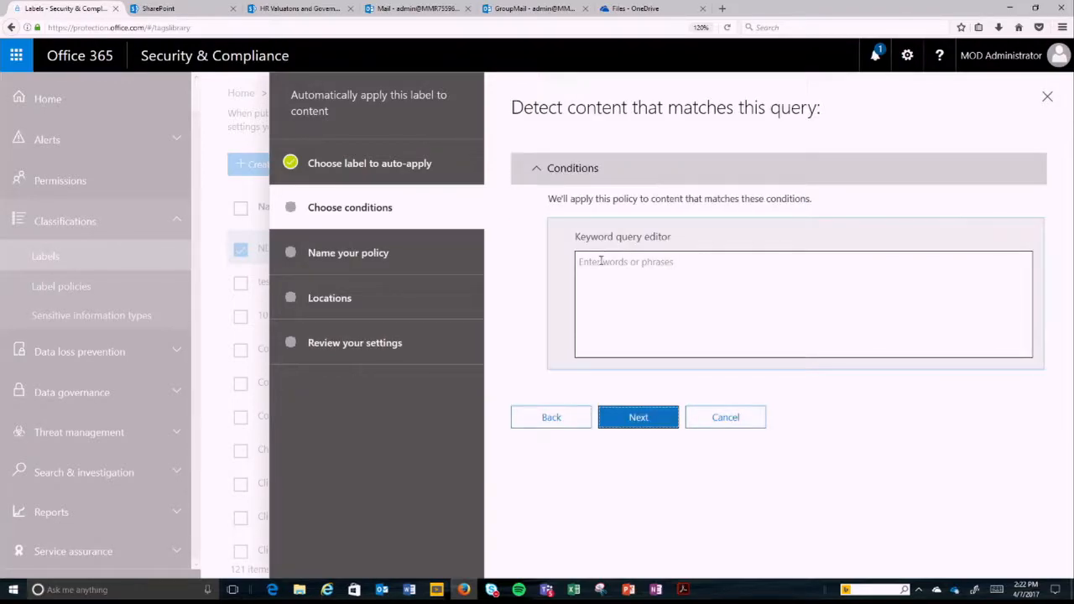
type("NDA")
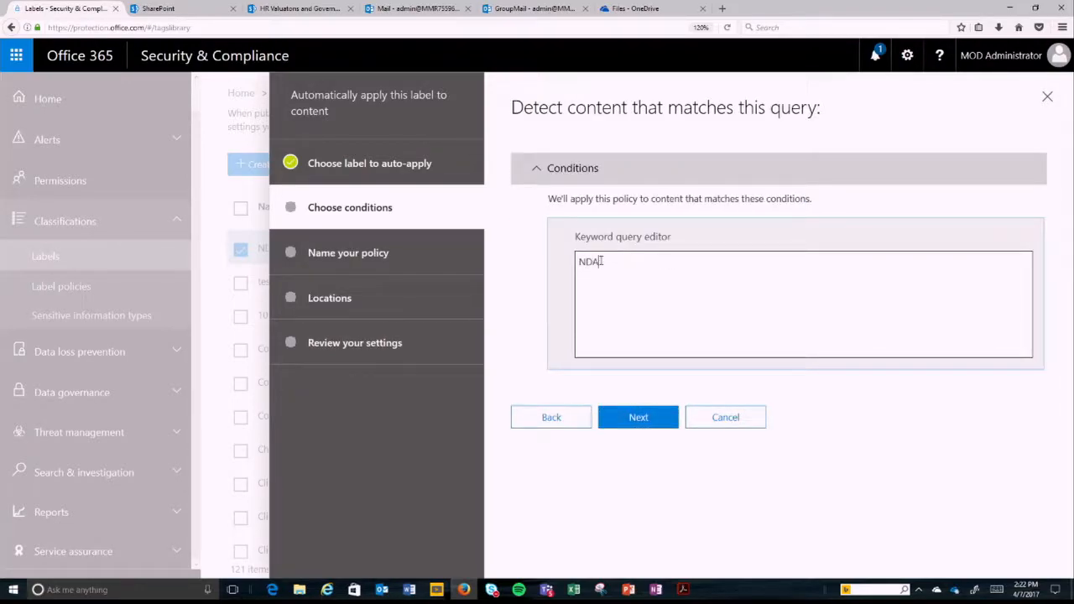
type(" contracts")
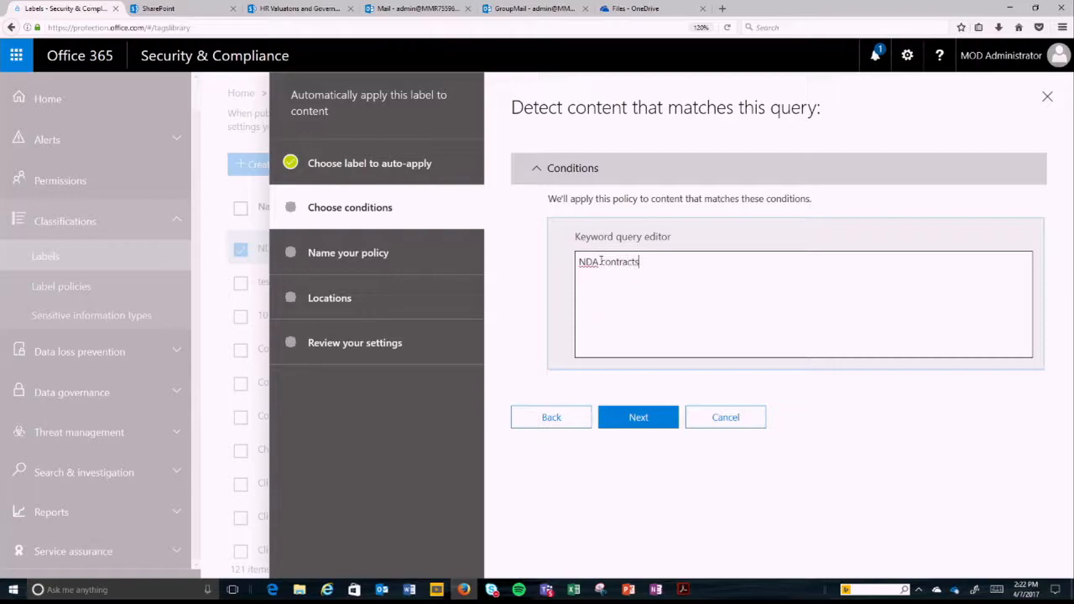
Step: Complete the keyword query as "NDA contracts" and proceed to naming the auto-apply policy
left_click(641, 416)
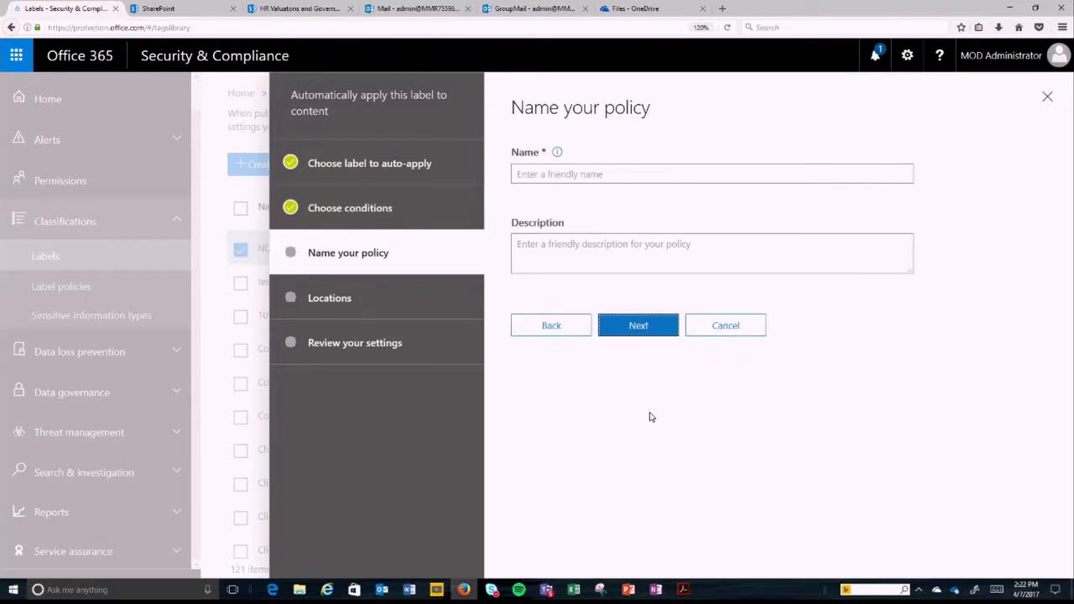
Step: Name the auto-apply policy "NDA", keep all locations included, and proceed to reviewing its settings
left_click(605, 170)
type("NDA")
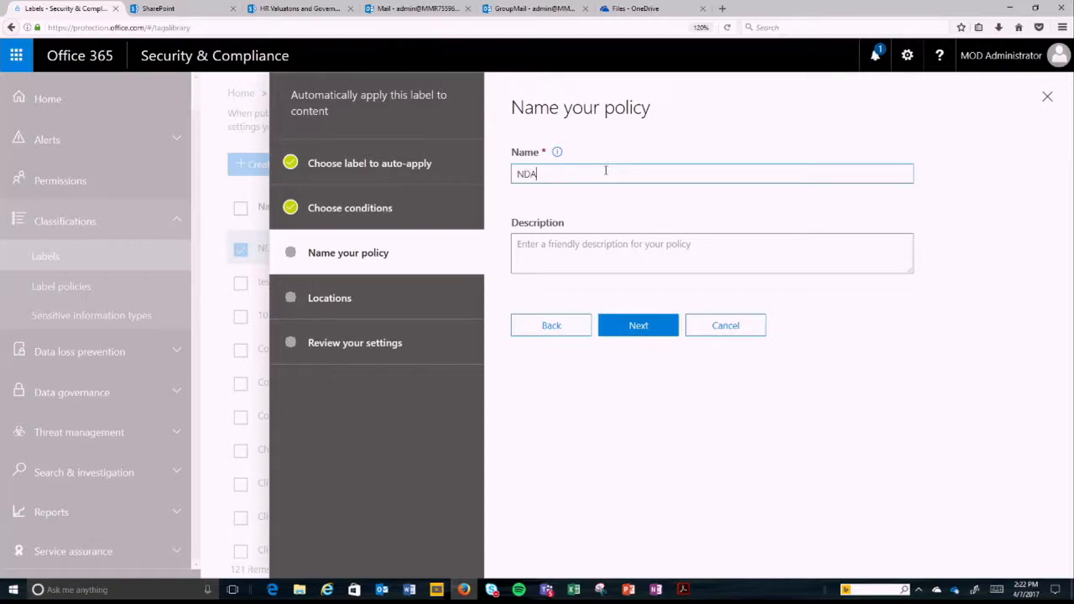
left_click(630, 324)
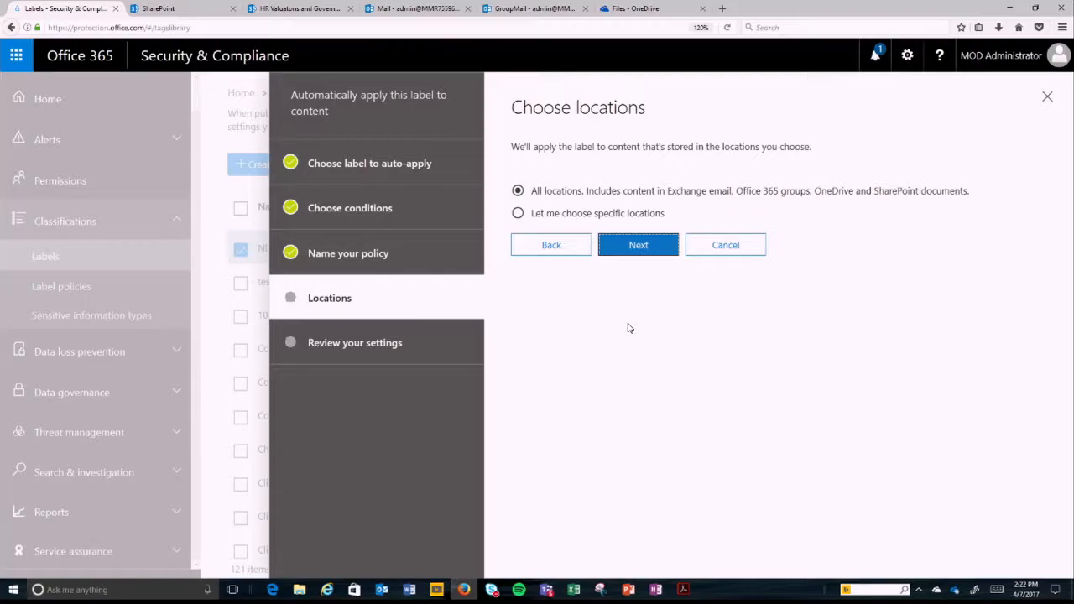
left_click(647, 250)
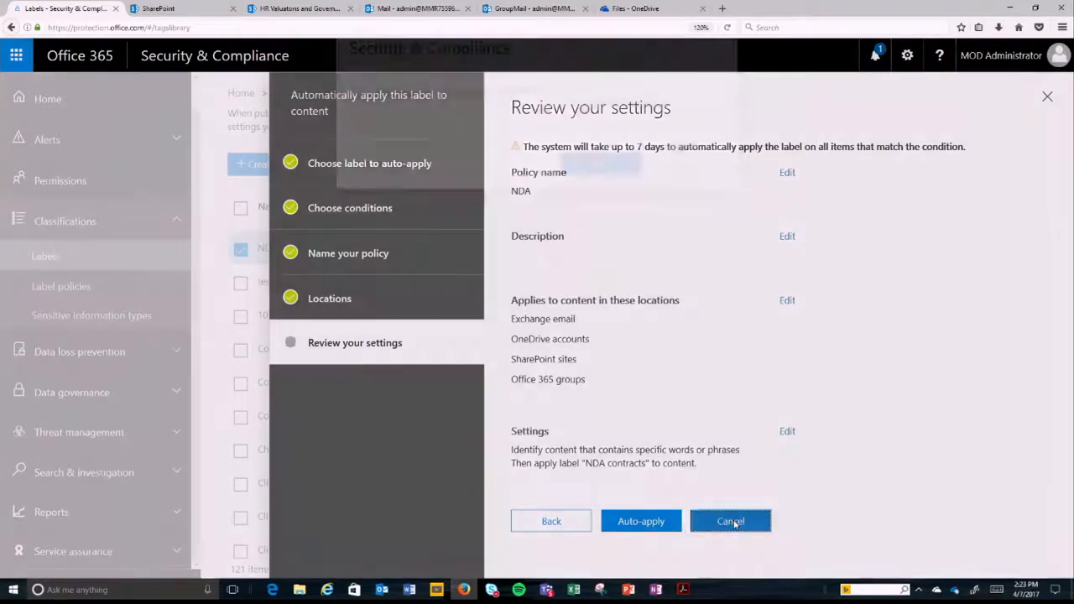
Step: Cancel the auto-apply setup and close the NDA contracts label's details
left_click(732, 522)
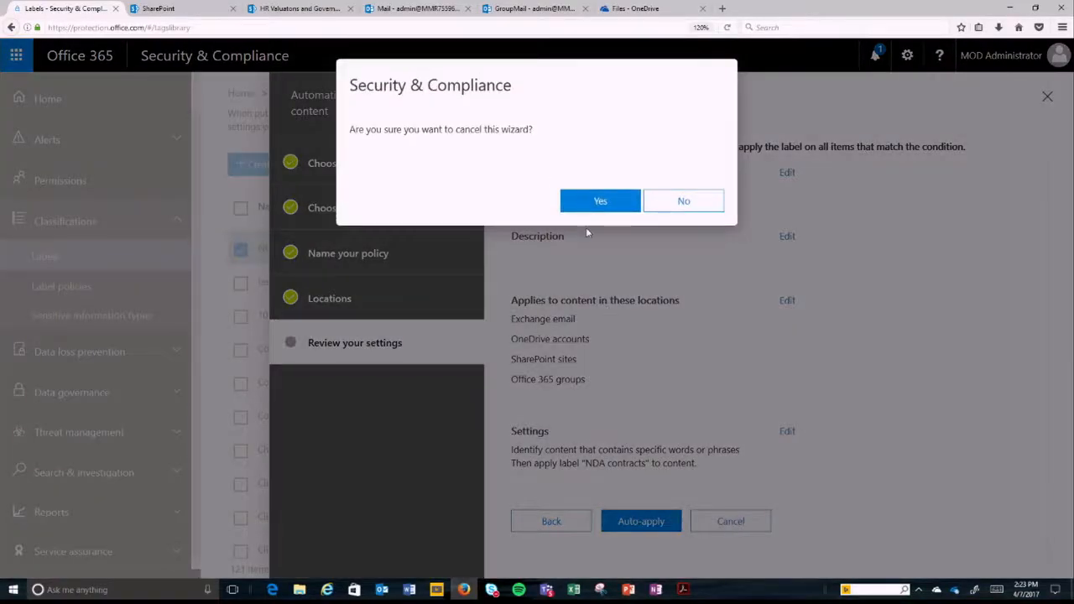
left_click(609, 206)
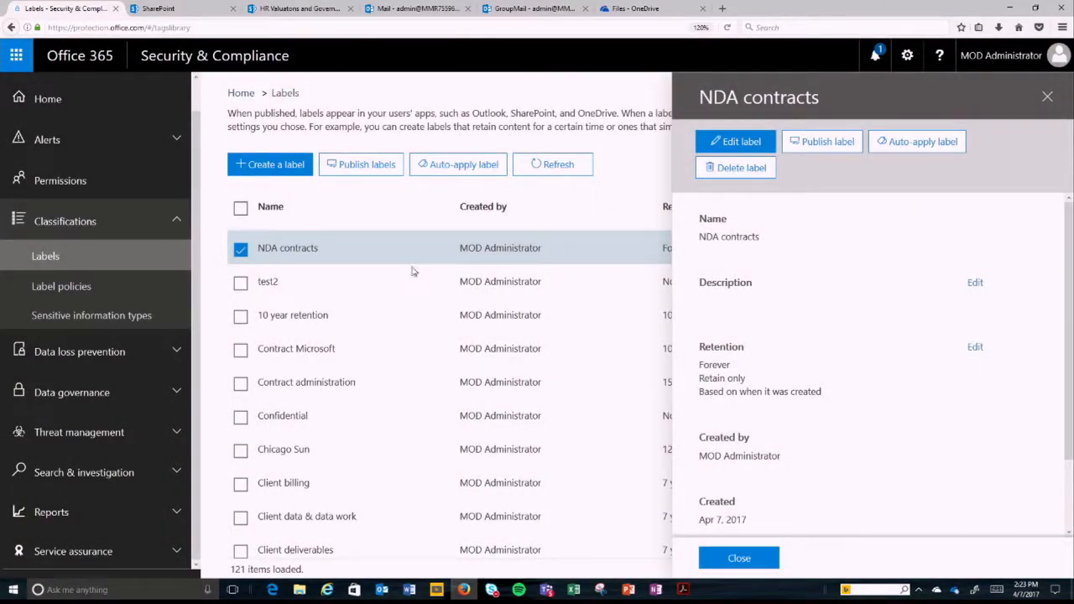
left_click(729, 559)
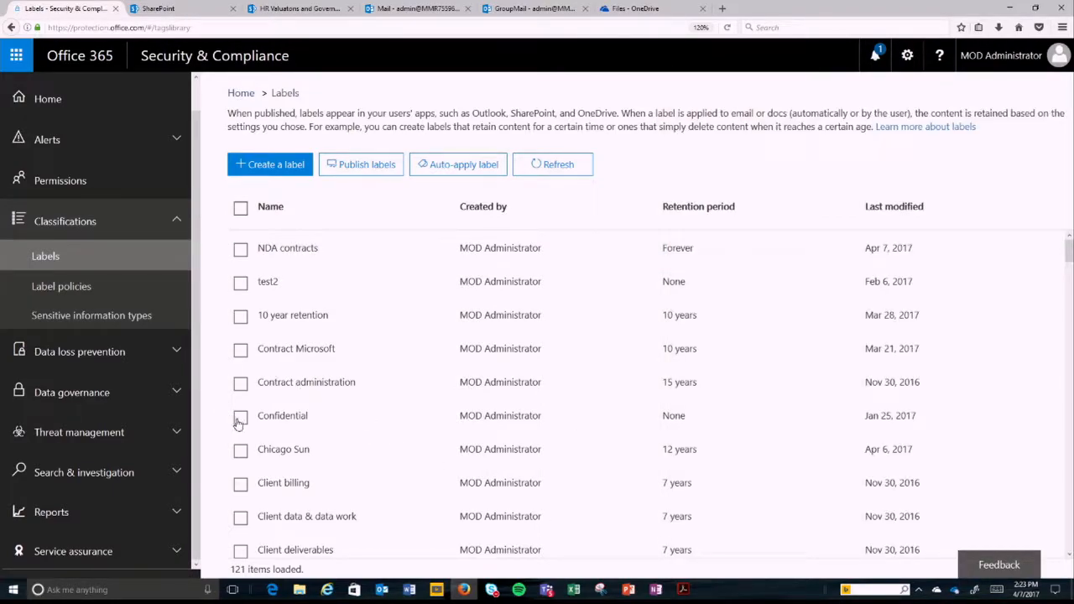
Step: Start auto-applying the Contract administration label to content that contains sensitive information
left_click(240, 386)
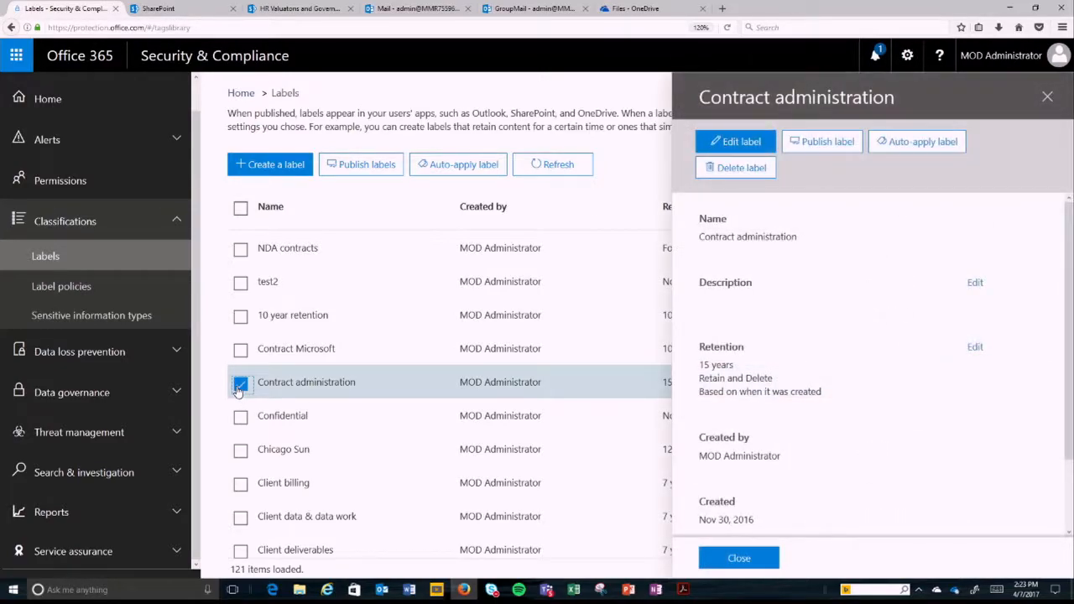
left_click(923, 146)
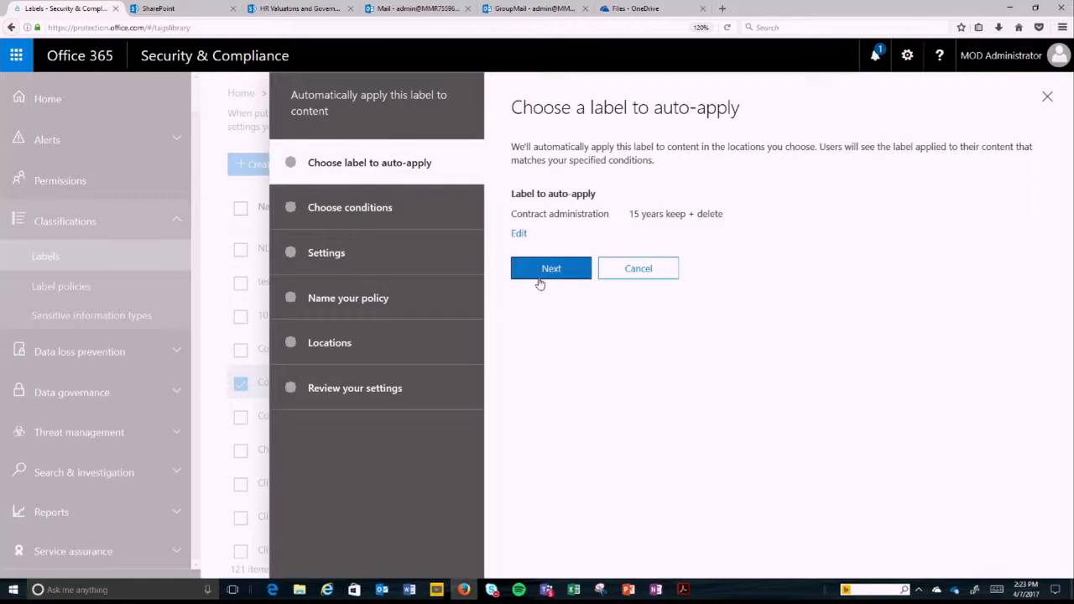
left_click(543, 270)
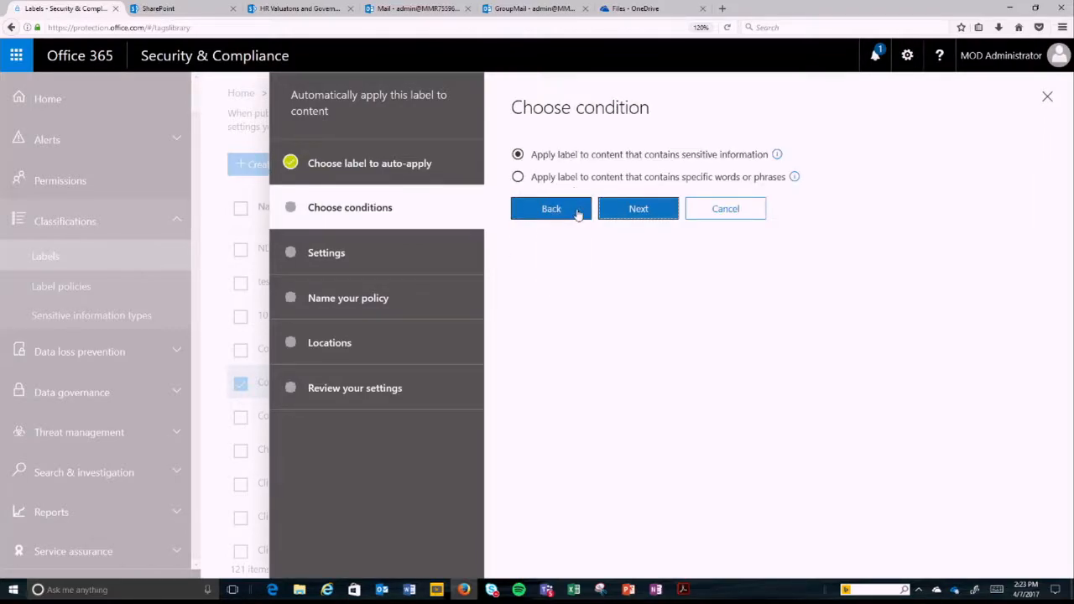
left_click(635, 211)
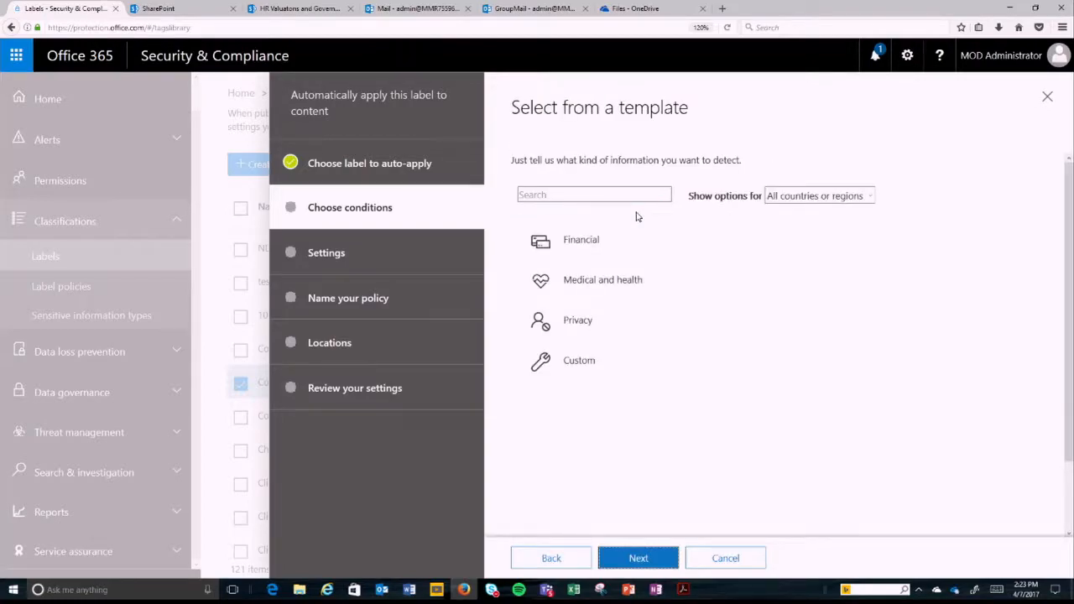
Step: Choose the U.S. Financial Data template from the financial category and accept its information types for detection
left_click(590, 239)
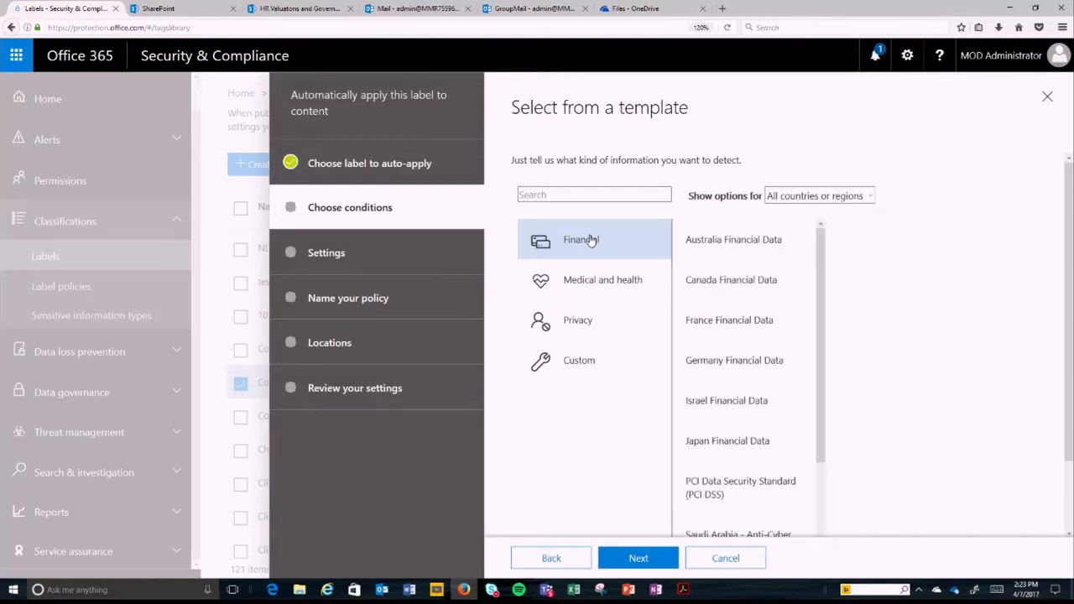
left_click_drag(825, 288, 822, 443)
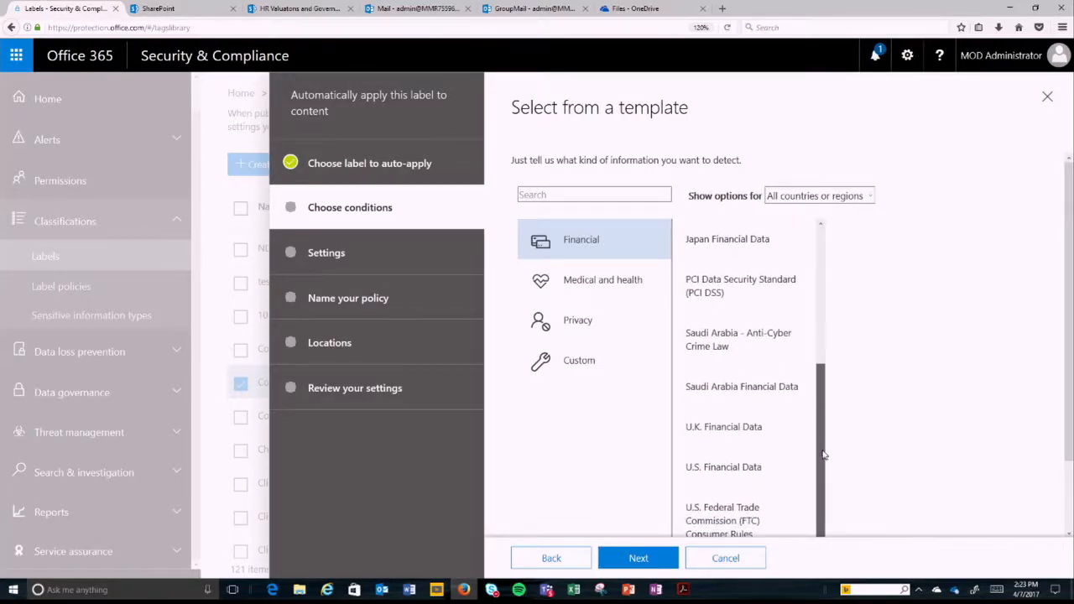
left_click(728, 475)
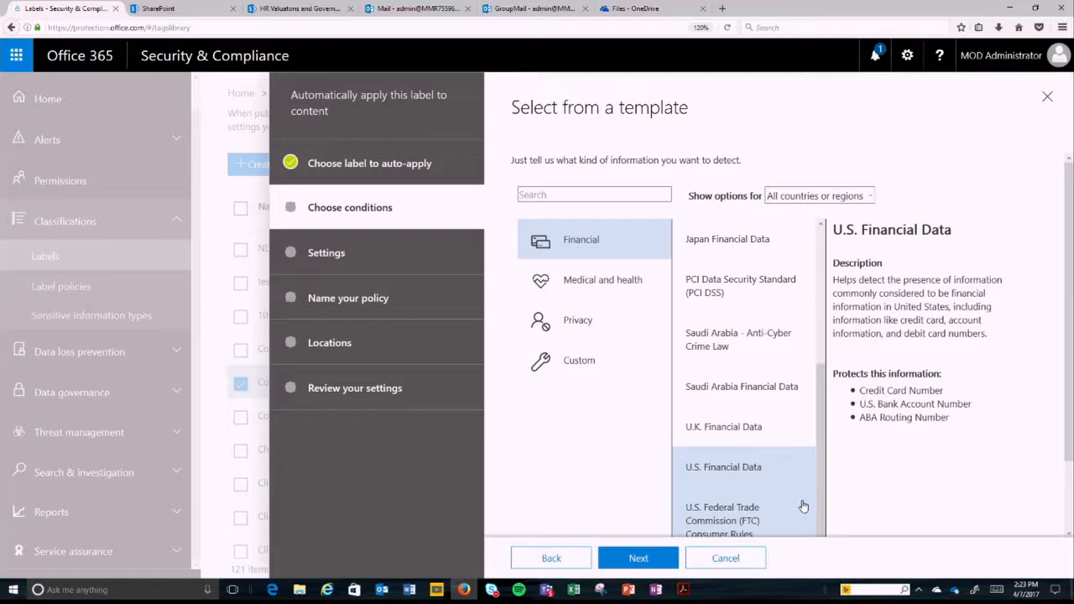
left_click(638, 566)
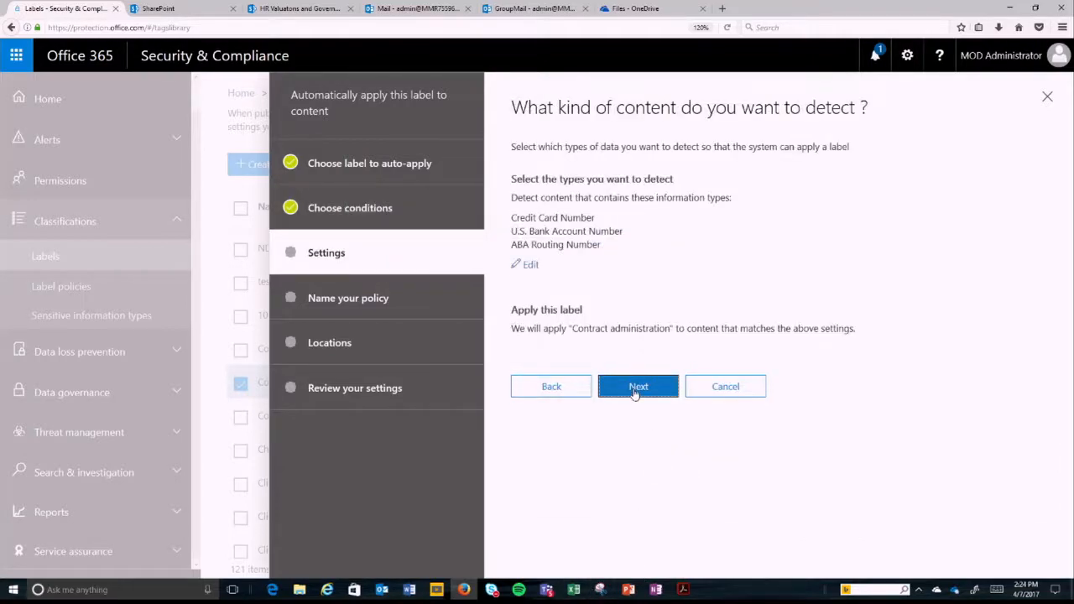
left_click(635, 391)
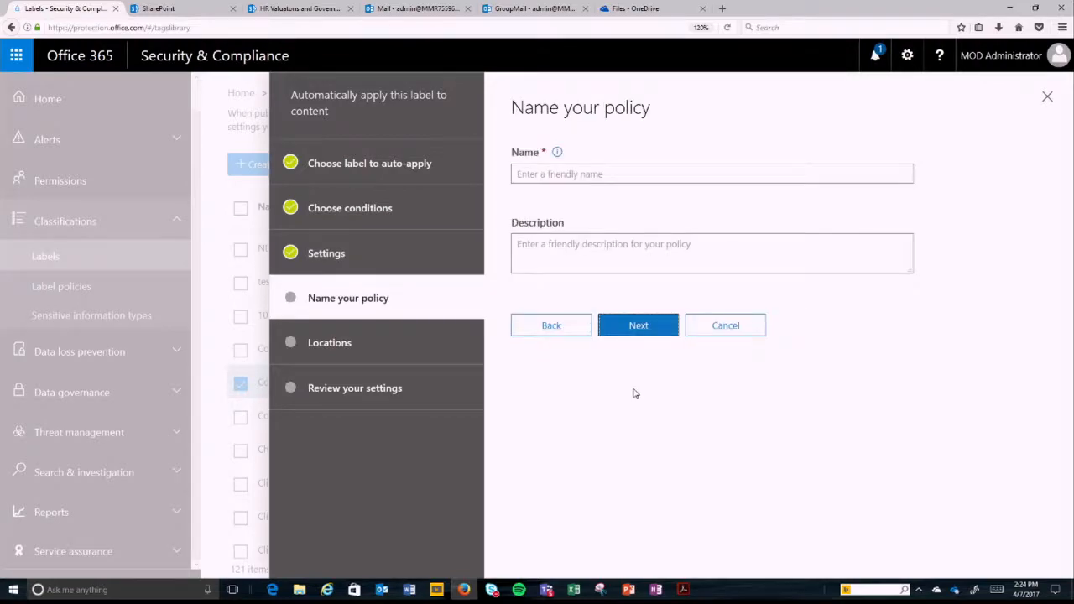
Step: Name the auto-apply policy "PII", keep all locations included, and proceed to reviewing its settings
left_click(551, 174)
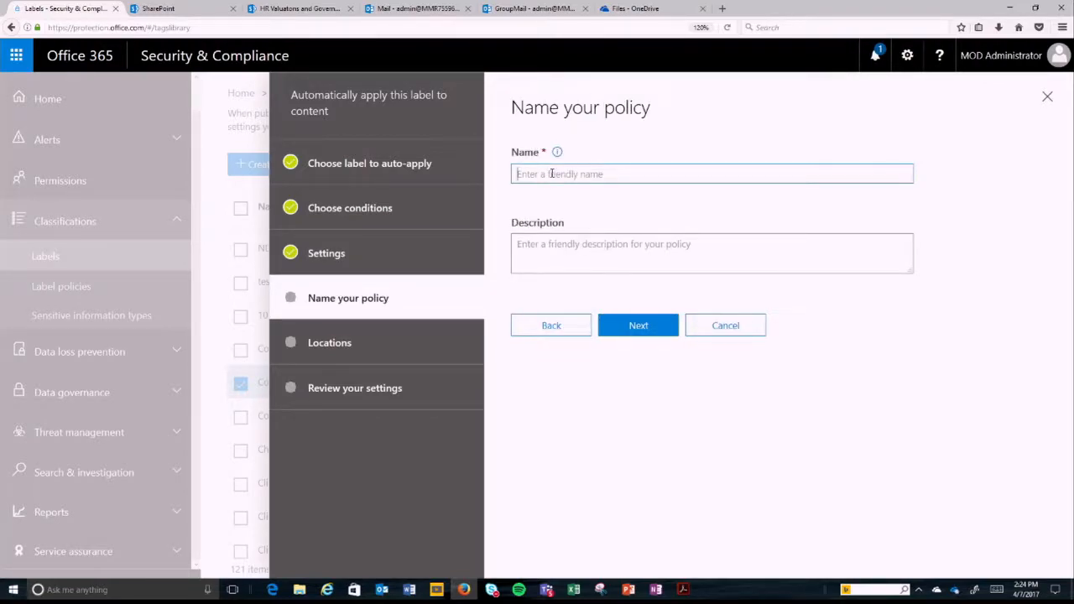
type("PII")
left_click(635, 327)
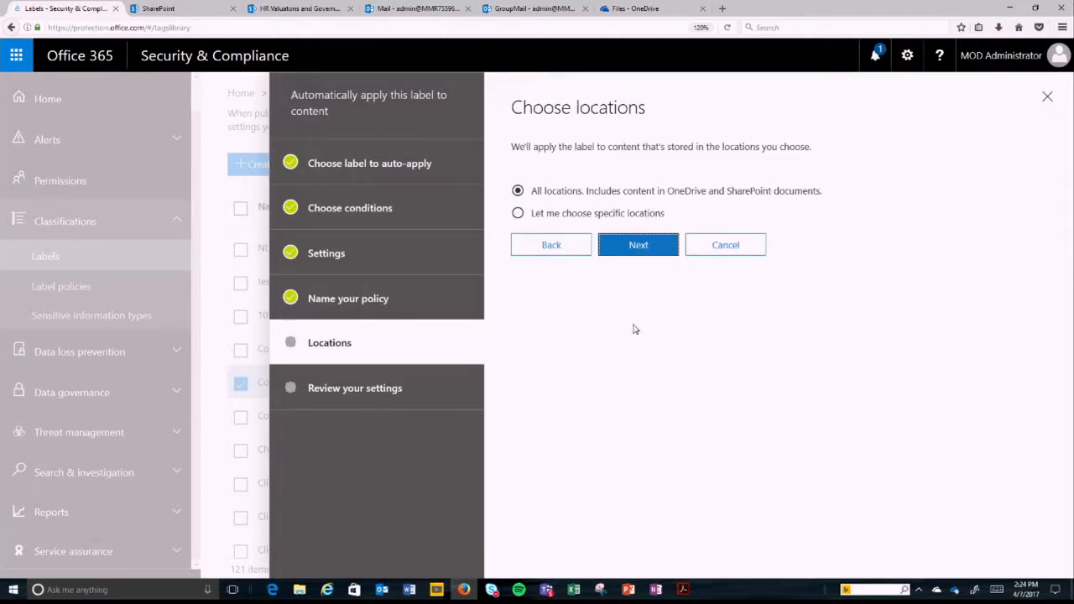
left_click(644, 249)
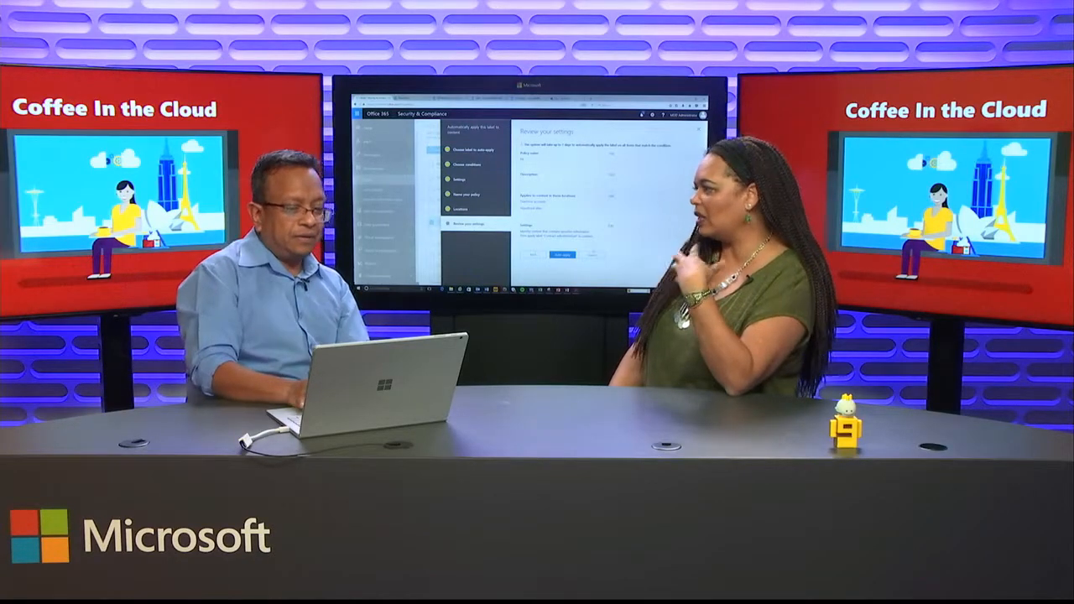
left_click(592, 254)
left_click(550, 163)
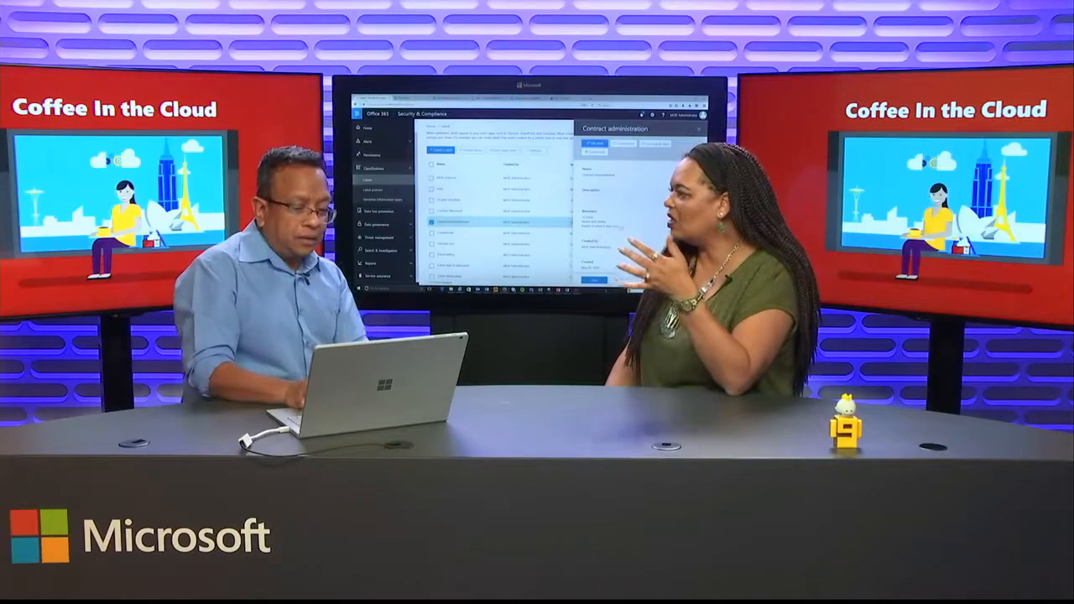
left_click(594, 280)
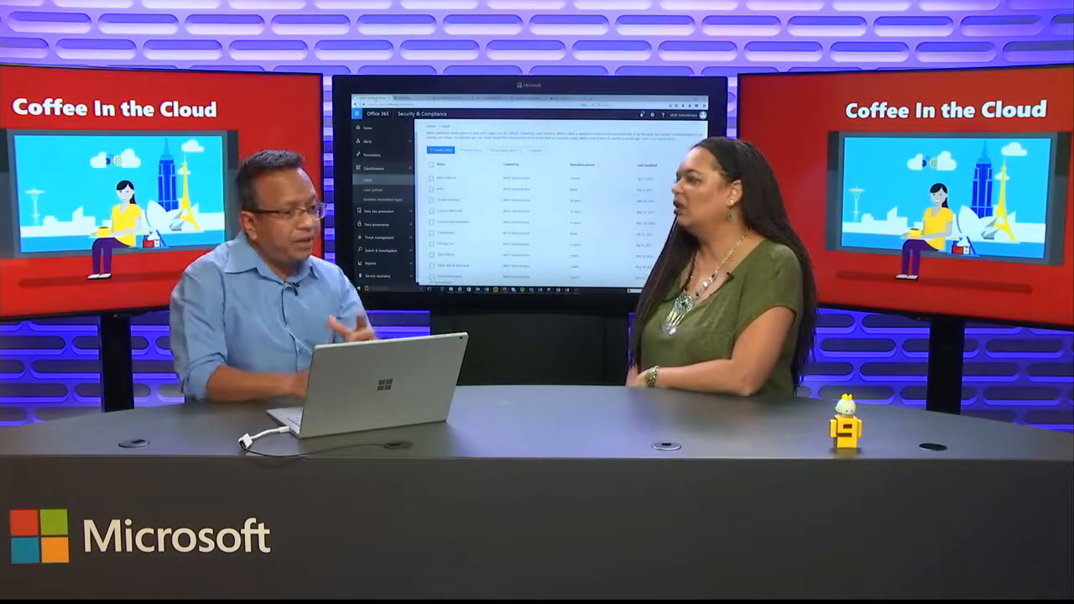
left_click(483, 99)
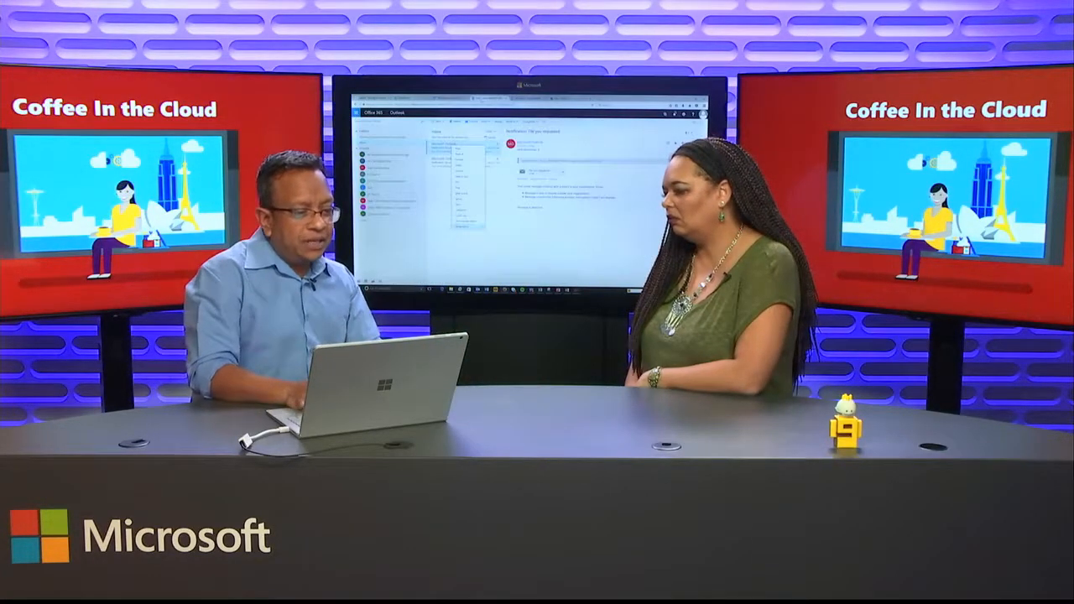
mouse_move(472, 227)
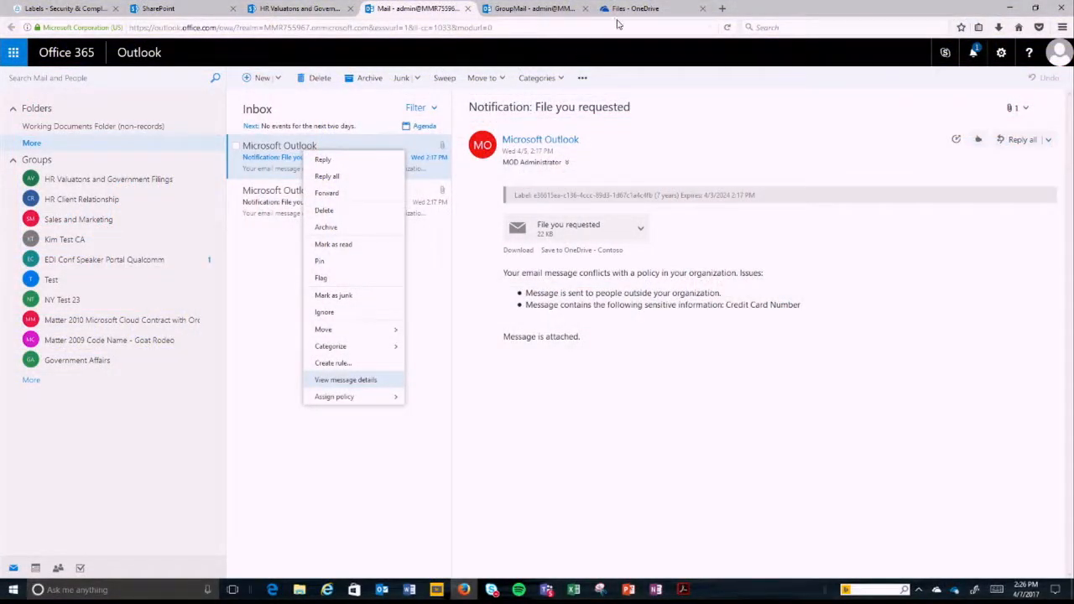
Step: Switch to the OneDrive files and show the labels that can be applied to Detailed Event Agenda.docx
left_click(621, 10)
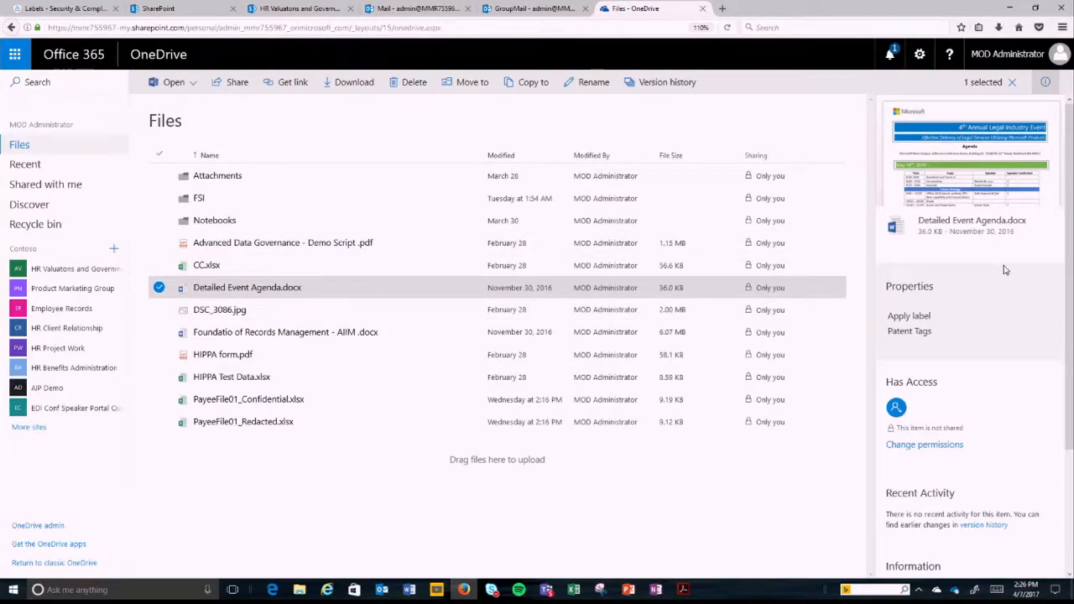
left_click(917, 336)
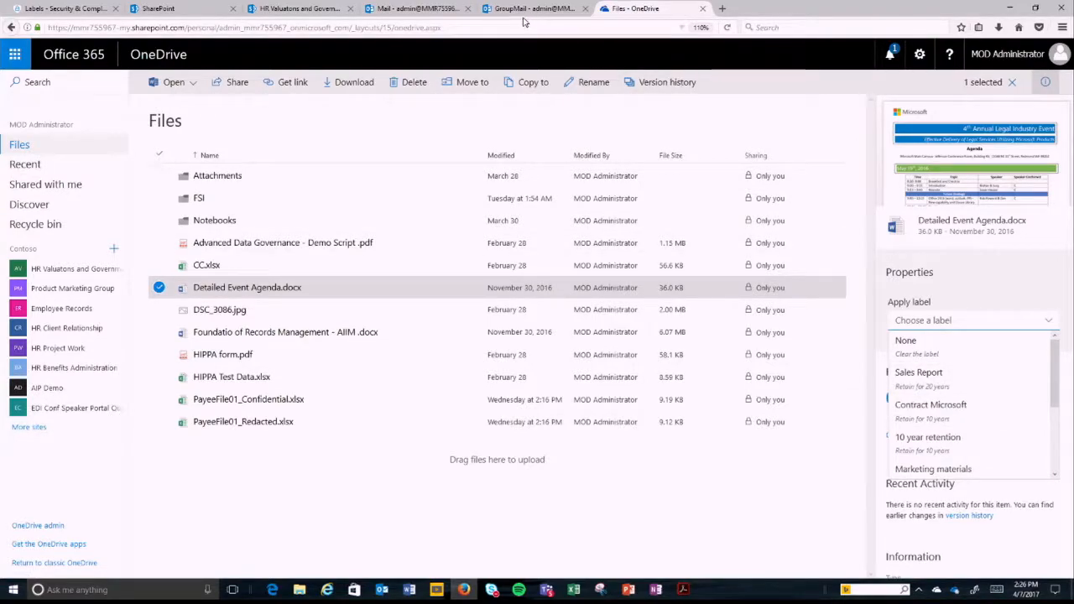
Step: Switch to the HR Valuatons and Government Filings document library in SharePoint and open the details of CC.xlsx
left_click(304, 10)
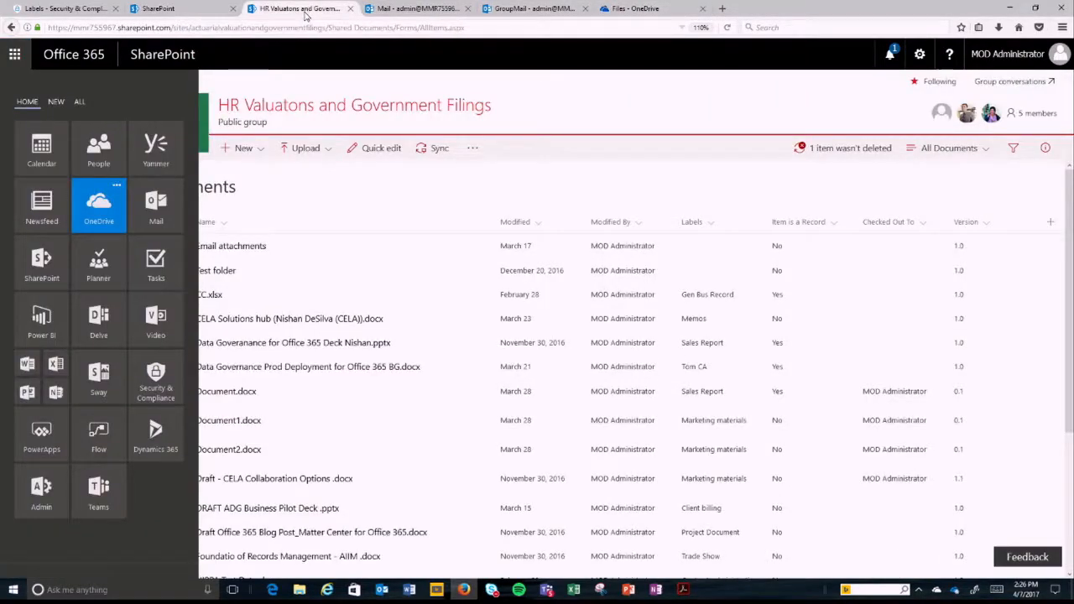
left_click(16, 55)
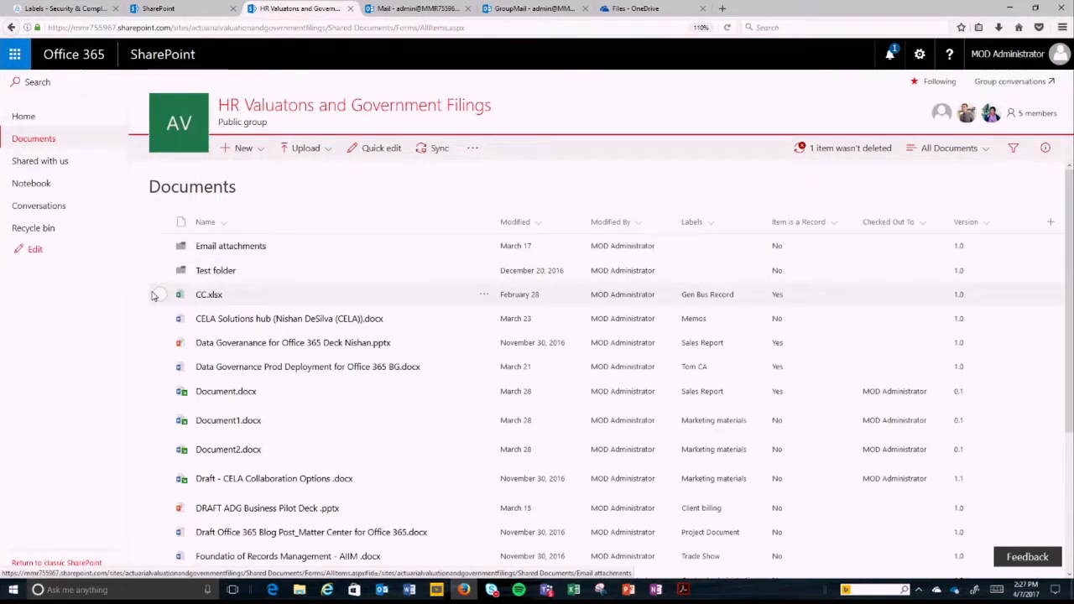
left_click(160, 294)
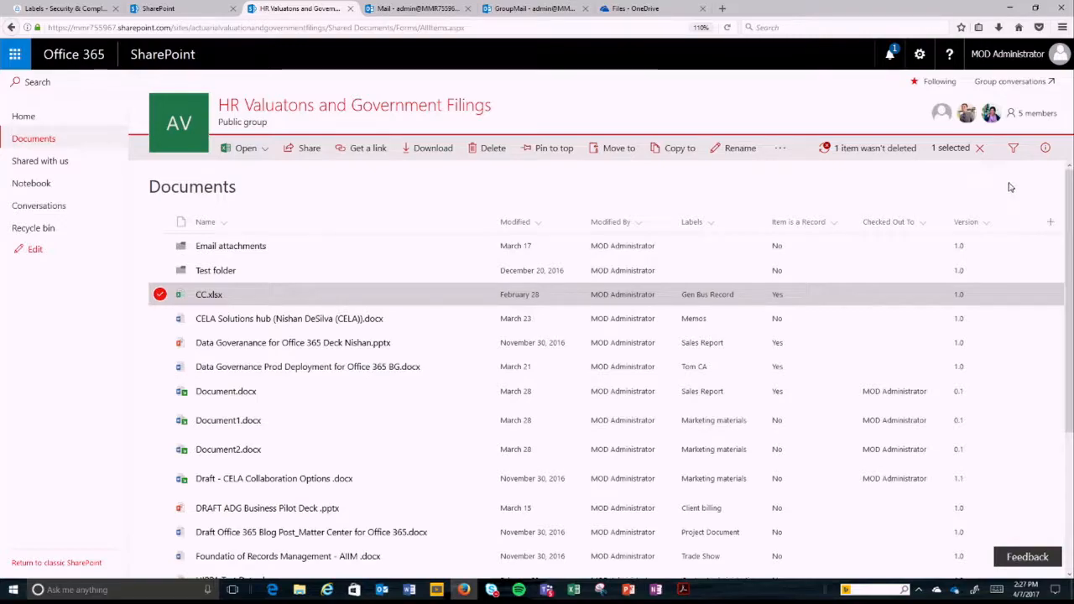
left_click(1045, 149)
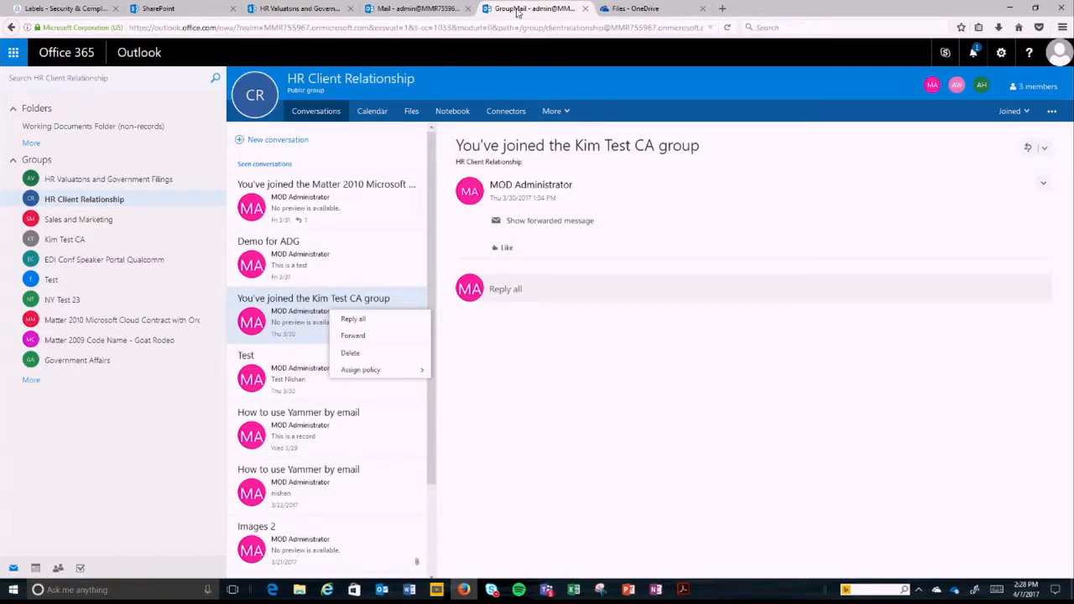
Step: Show the labels available for assigning a policy to the selected conversation in the HR Client Relationship group
mouse_move(389, 375)
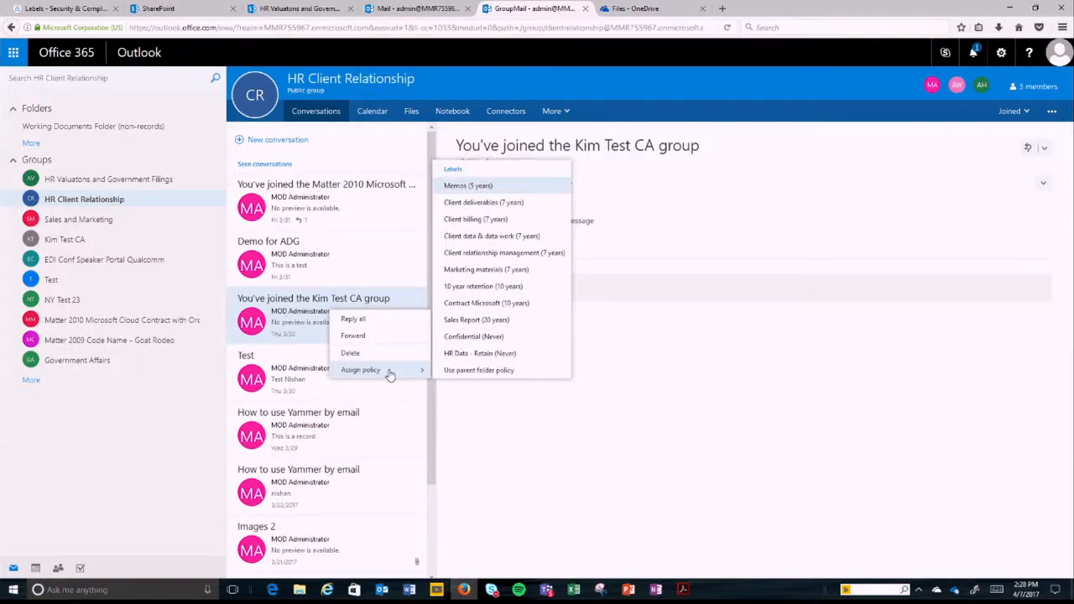